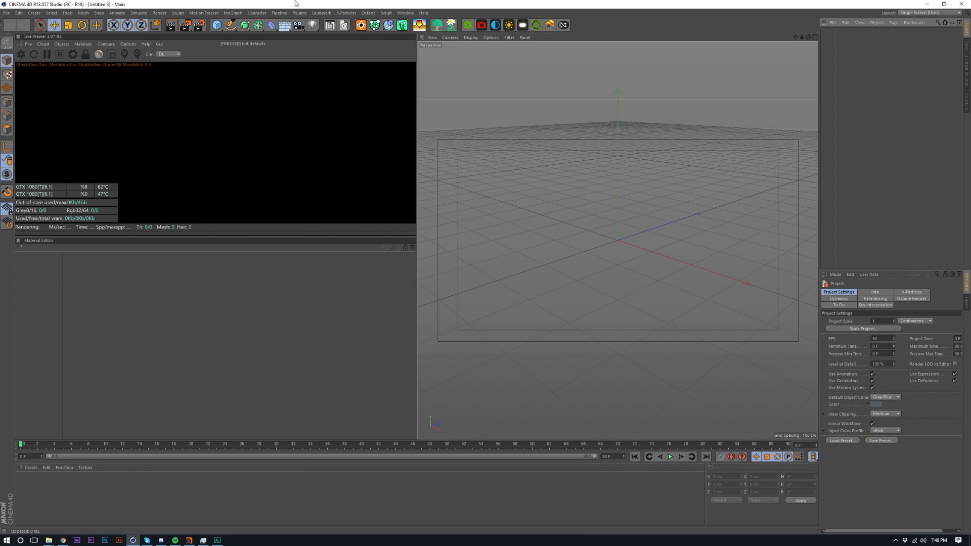
# - Add an X-Particles xpSystem with its default emitter to the scene
pyautogui.click(344, 13)
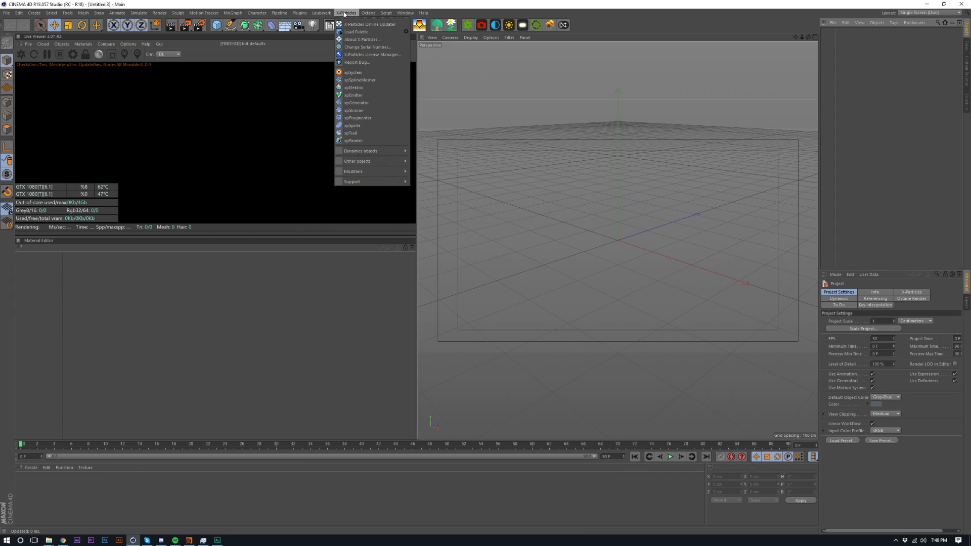
pyautogui.moveTo(339, 162)
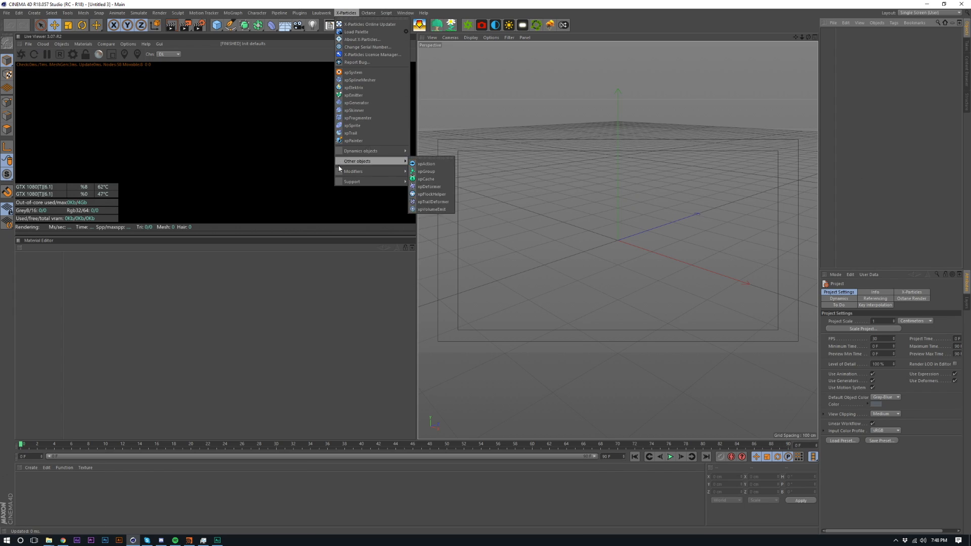
pyautogui.click(360, 71)
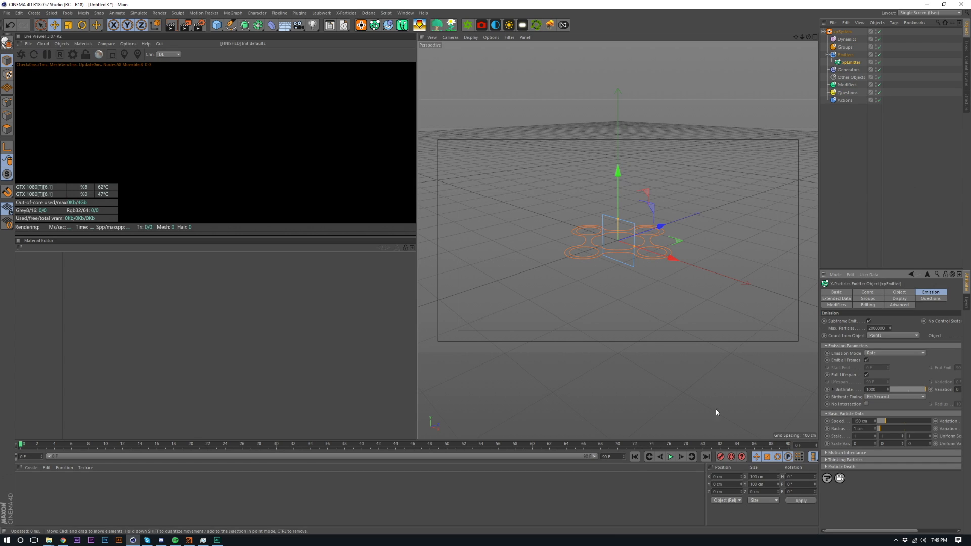
# - Rotate the emitter to a pitch of -90° so it points downward, and raise it to about 205 cm in Y
pyautogui.press('r')
pyautogui.moveTo(594, 225); pyautogui.dragTo(643, 198)
pyautogui.press('e')
pyautogui.moveTo(622, 276); pyautogui.dragTo(624, 185)
pyautogui.click(860, 220)
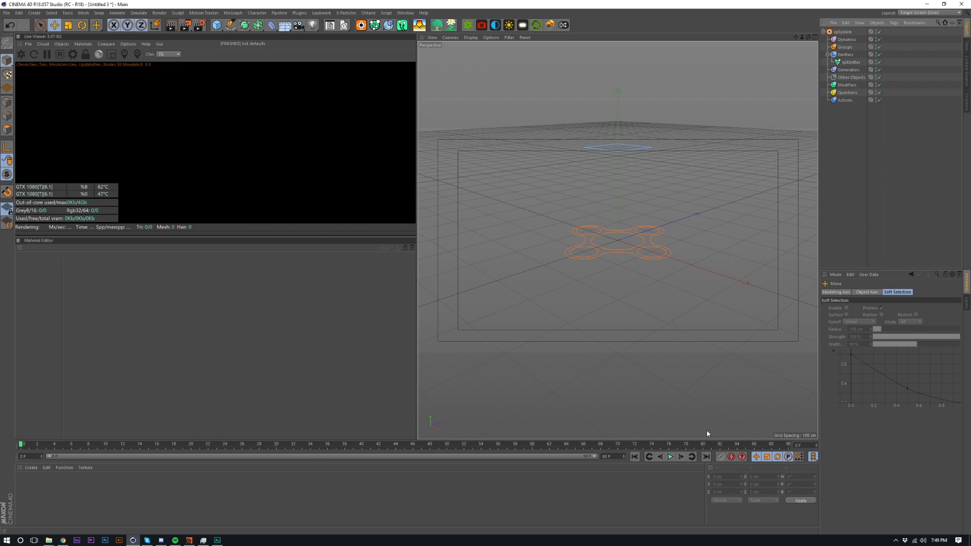
# - Add a FLIP Domain to the particle system's Dynamics folder
pyautogui.click(846, 40)
pyautogui.click(846, 46)
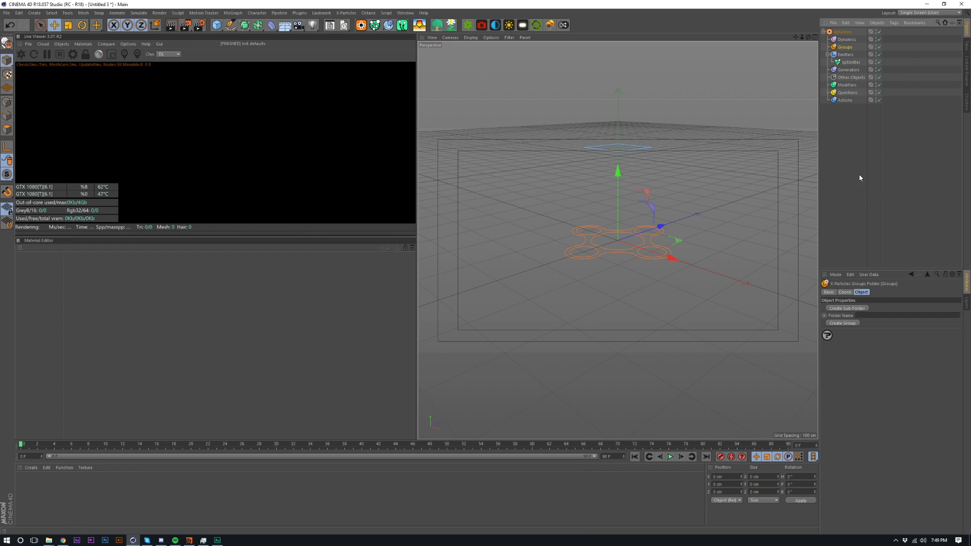
pyautogui.hotkey('ctrl', 'z')
pyautogui.click(958, 322)
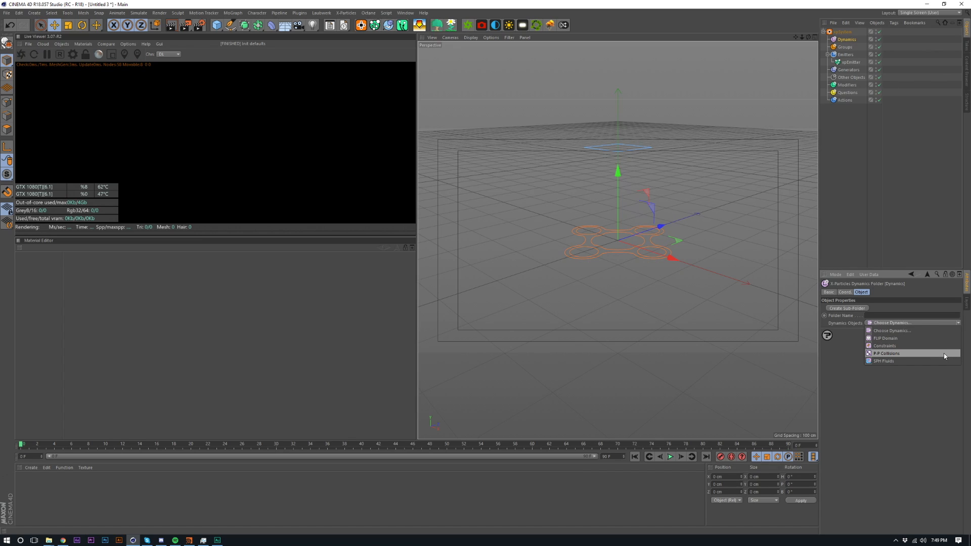
pyautogui.click(939, 341)
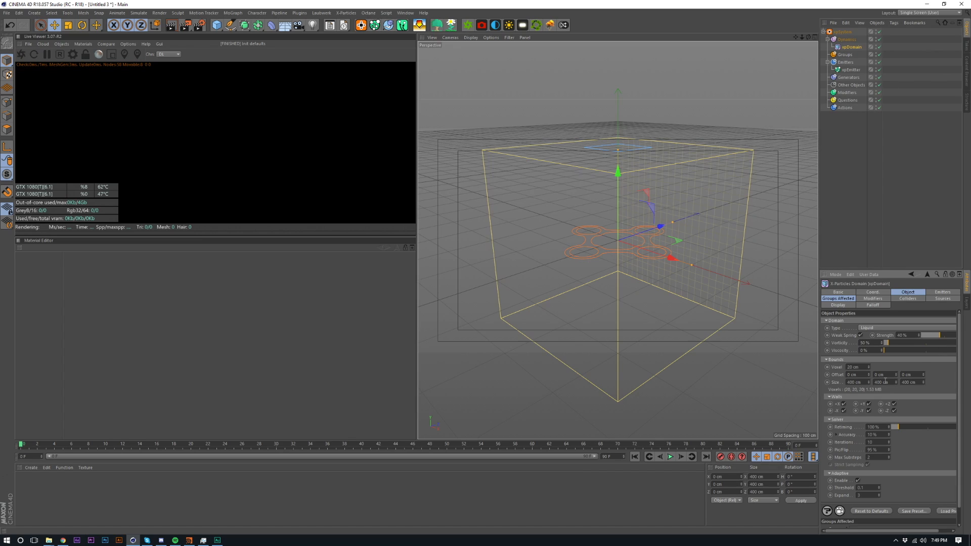
# - Lower the emitter inside the domain box to about -27 cm in Y
pyautogui.keyDown('alt'); pyautogui.moveTo(696, 366); pyautogui.dragTo(659, 280); pyautogui.keyUp('alt')
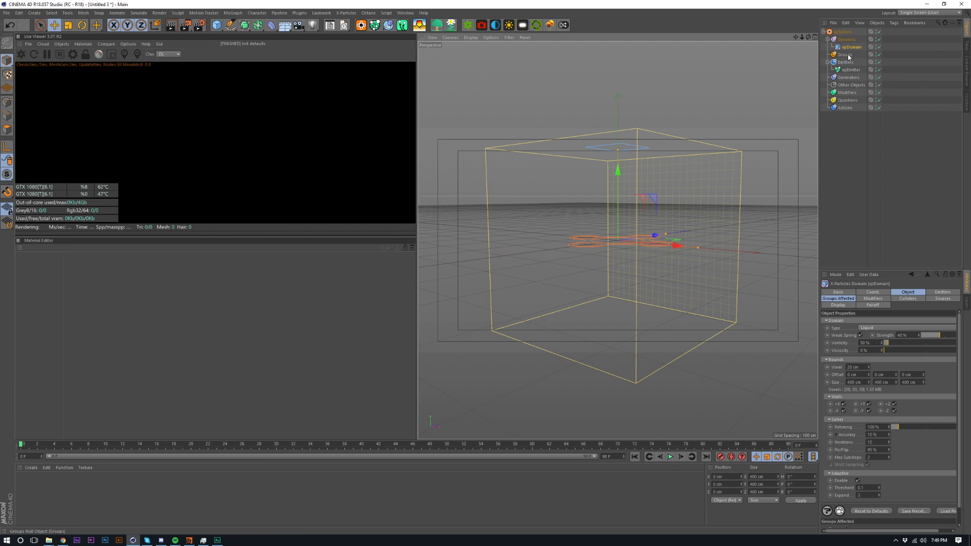
pyautogui.click(850, 70)
pyautogui.press('e')
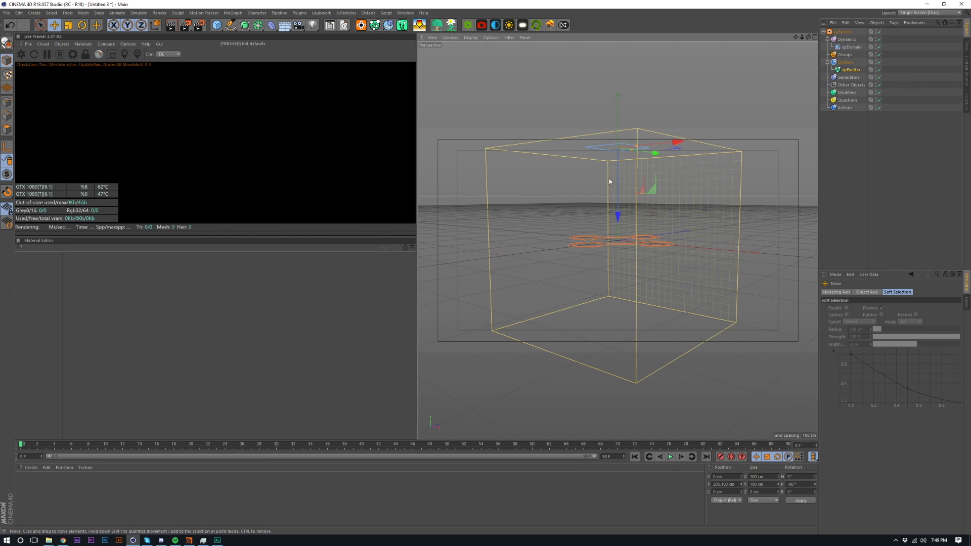
pyautogui.moveTo(618, 215); pyautogui.dragTo(618, 318)
# - Play the particle simulation briefly, return to the first frame and clear the selection
pyautogui.click(671, 457)
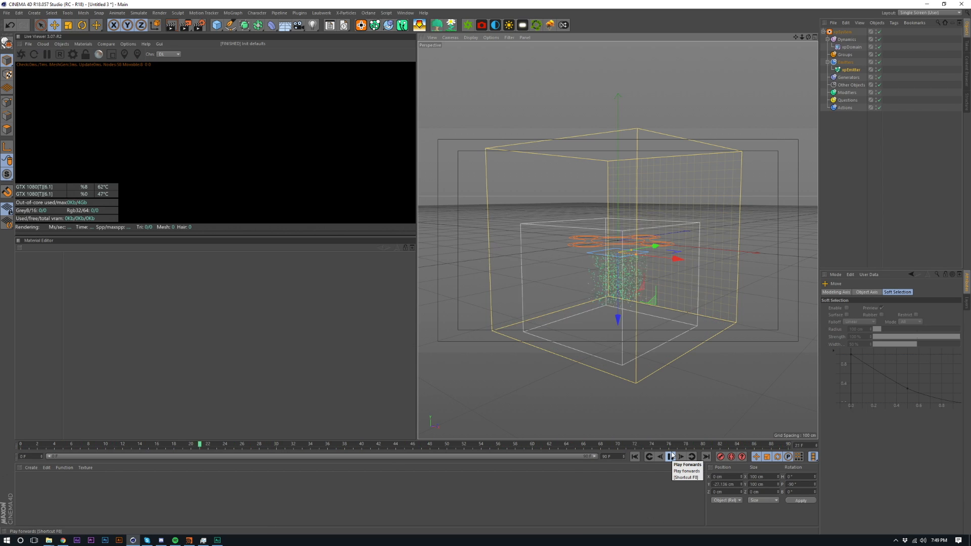
pyautogui.click(672, 456)
pyautogui.click(635, 457)
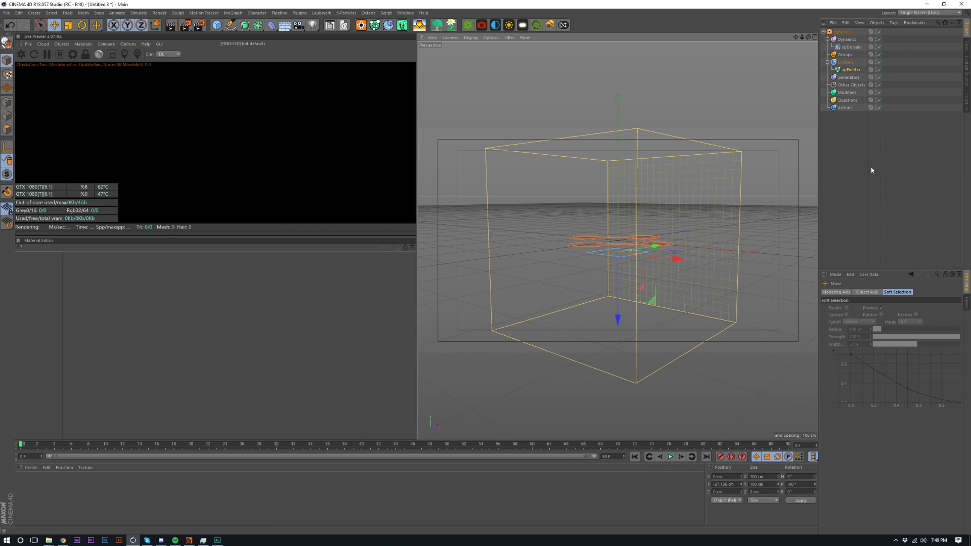
pyautogui.click(867, 181)
pyautogui.hotkey('shift', 'c')
pyautogui.press('Escape')
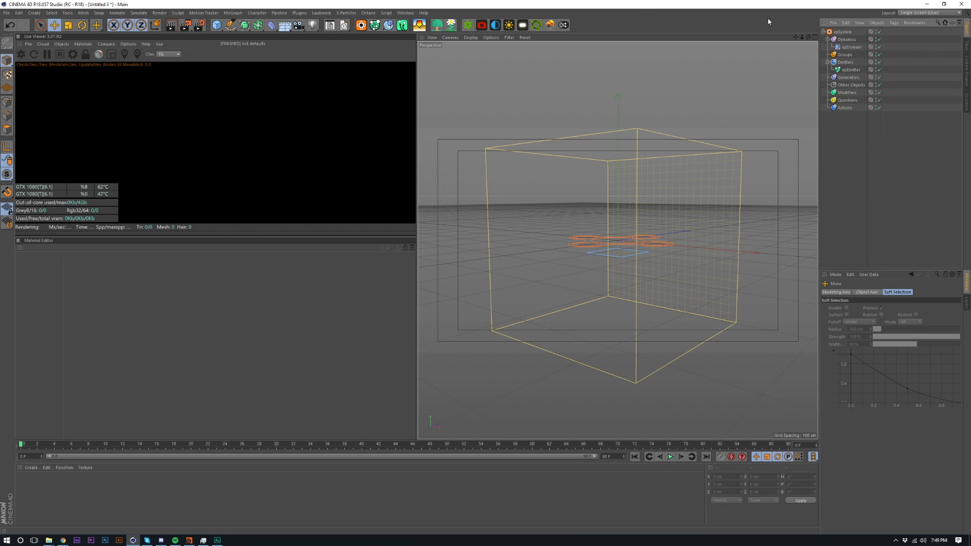
# - Add a Gravity motion modifier to the particle system, play the simulation and return to the first frame
pyautogui.click(847, 92)
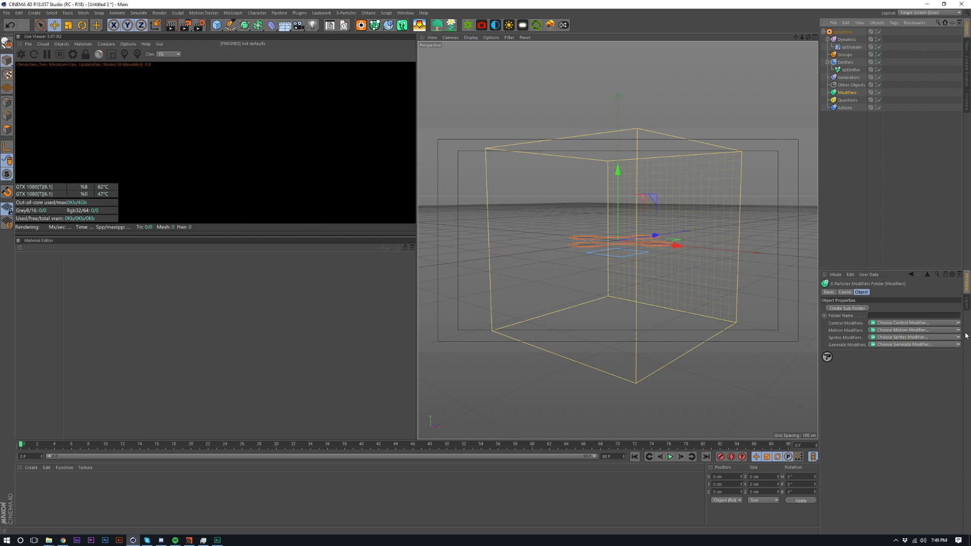
pyautogui.click(958, 330)
pyautogui.click(915, 432)
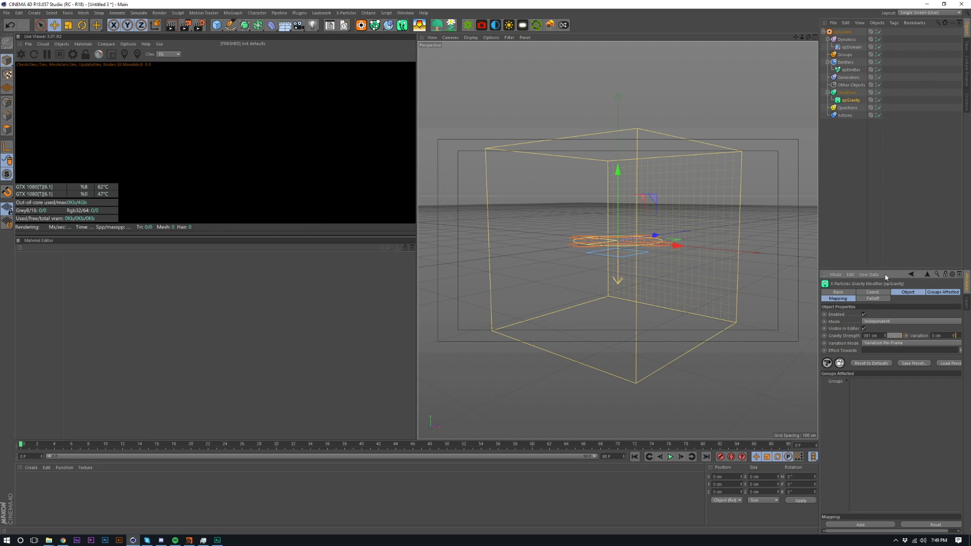
pyautogui.click(671, 456)
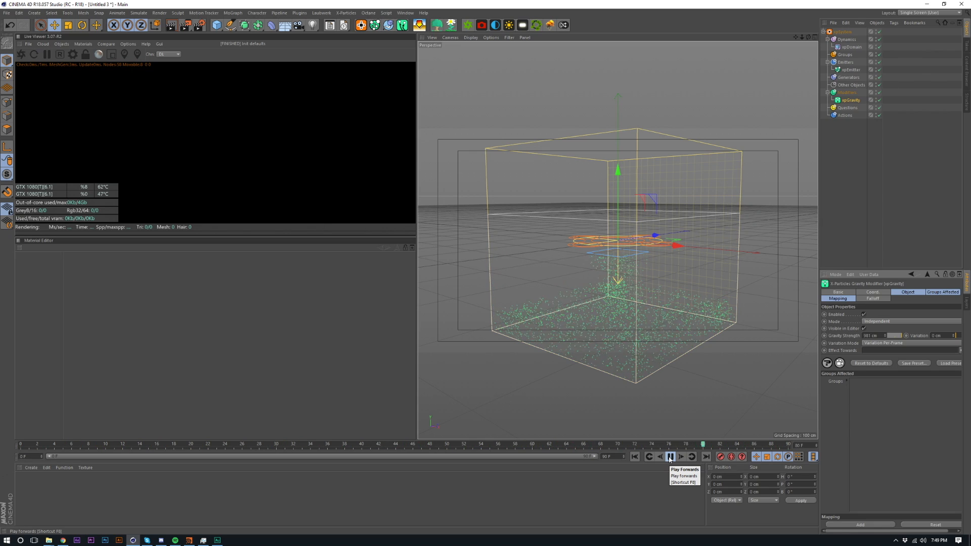
pyautogui.click(634, 456)
pyautogui.click(869, 125)
# - Set the emitter's particle speed to 300 cm and test it with a short playback
pyautogui.click(849, 71)
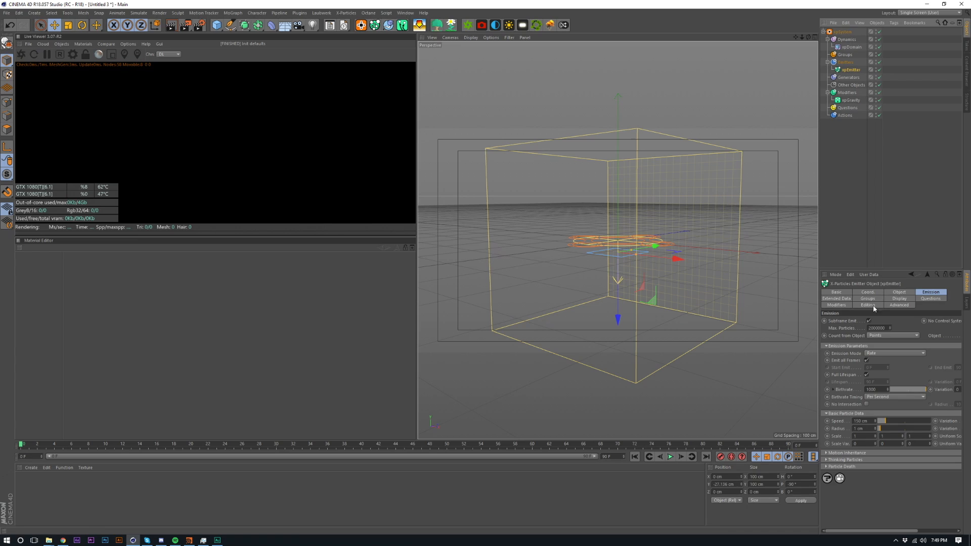
pyautogui.doubleClick(860, 421)
pyautogui.write('300')
pyautogui.press('Return')
pyautogui.click(670, 457)
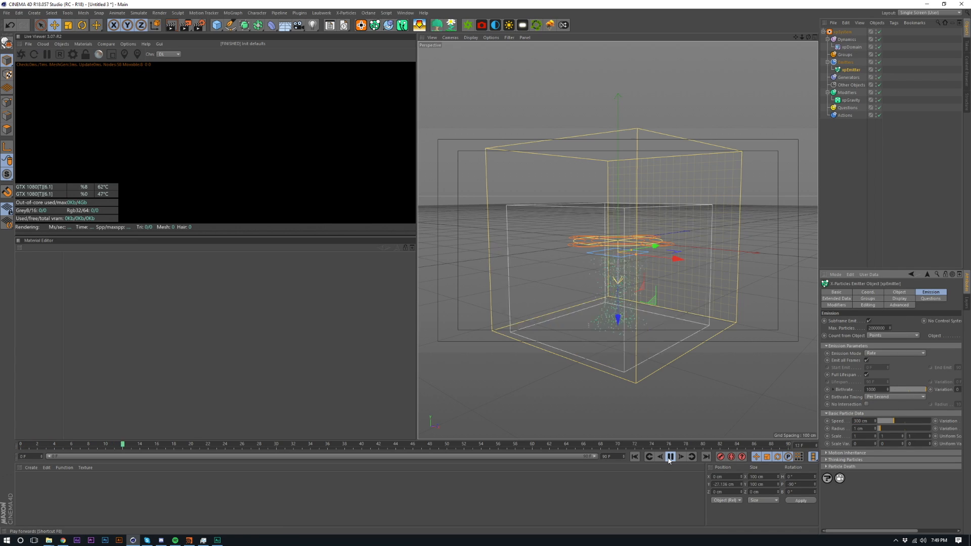
pyautogui.click(670, 457)
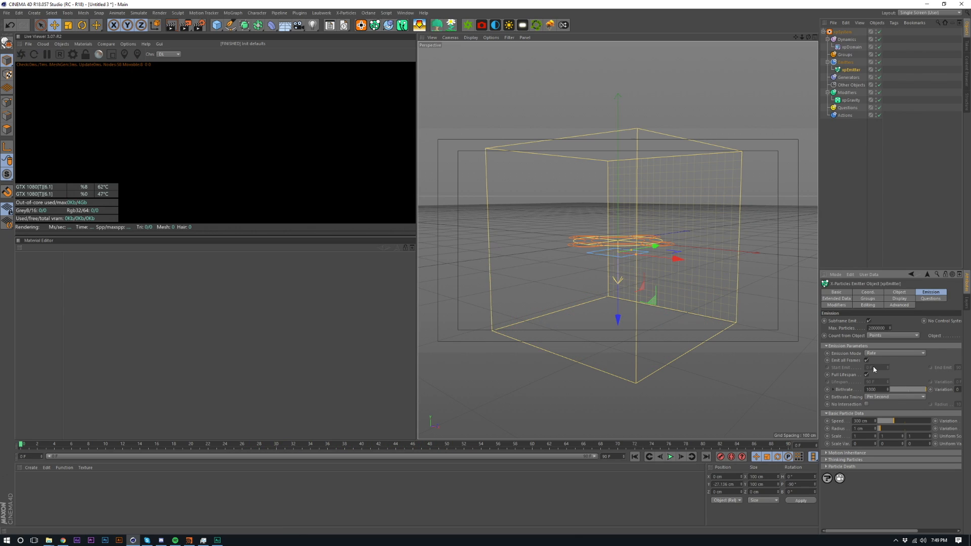
# - Set the emitter's birthrate to 5000, play the simulation and return to the first frame
pyautogui.write('50')
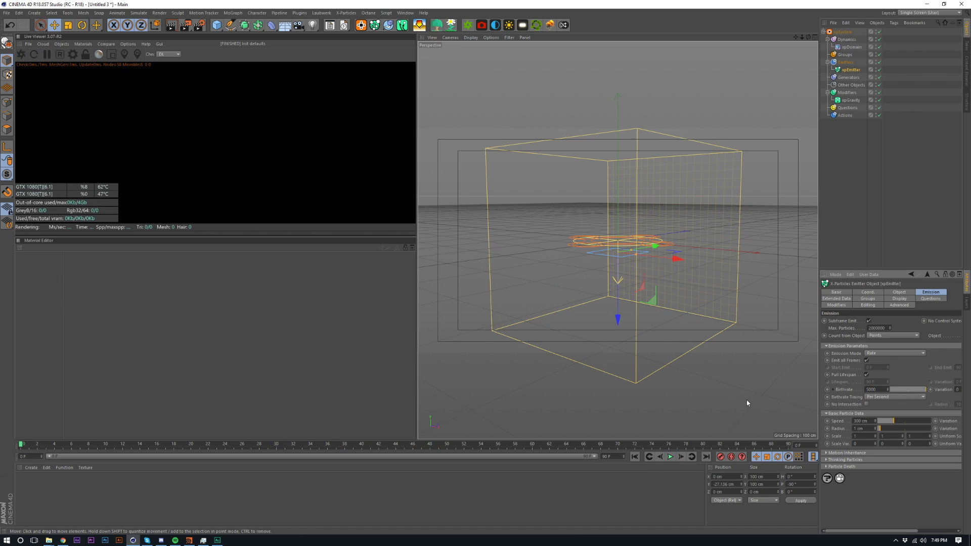
pyautogui.click(670, 457)
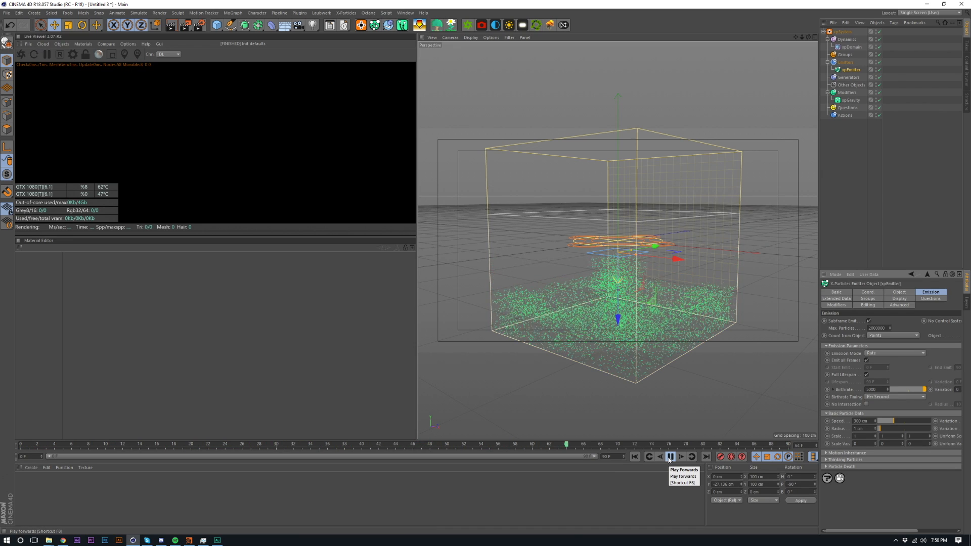
pyautogui.click(670, 458)
pyautogui.hotkey('shift', 'f')
pyautogui.click(893, 186)
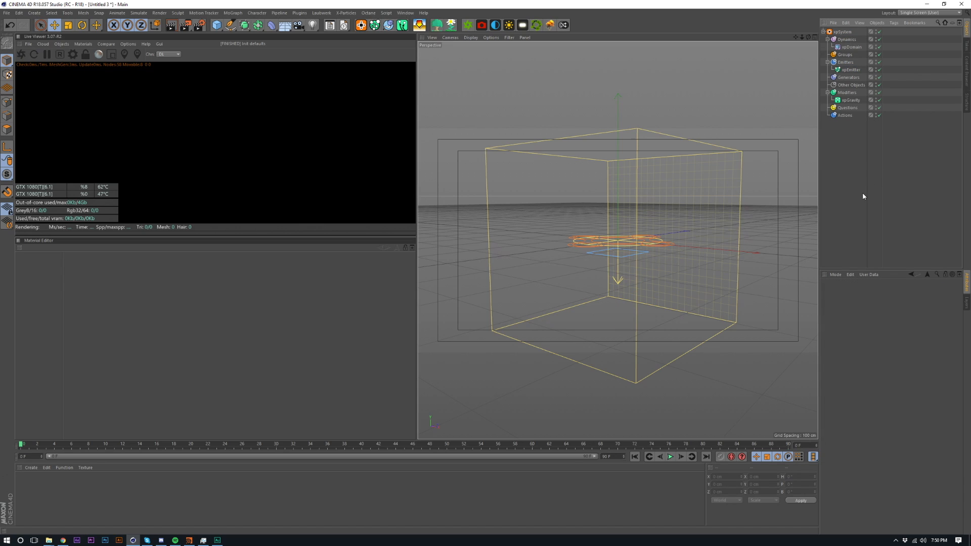
# - Start the Octane live render and run the simulation to about frame 16
pyautogui.click(25, 55)
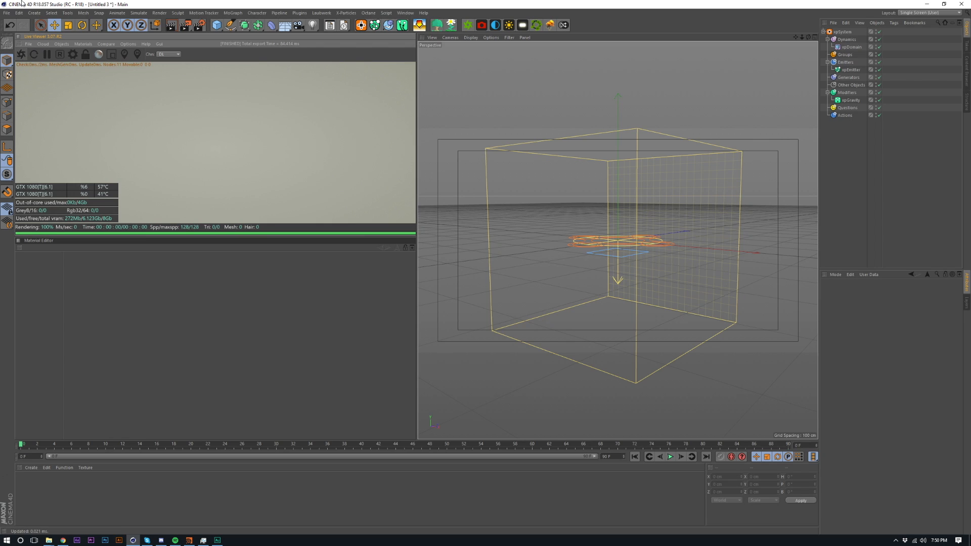
pyautogui.press('F8')
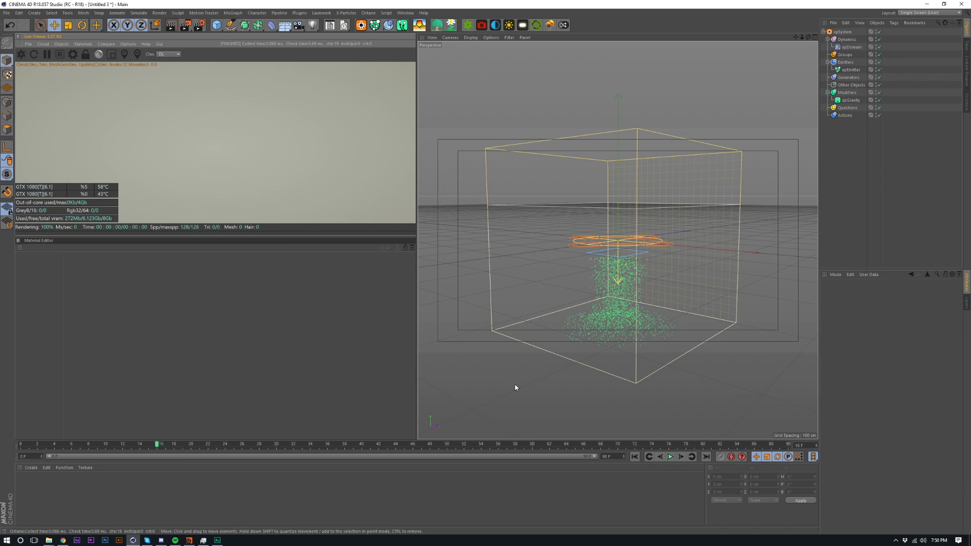
# - Add an Octane ObjectTag to the emitter and set its particle rendering to Sphere
pyautogui.click(847, 70)
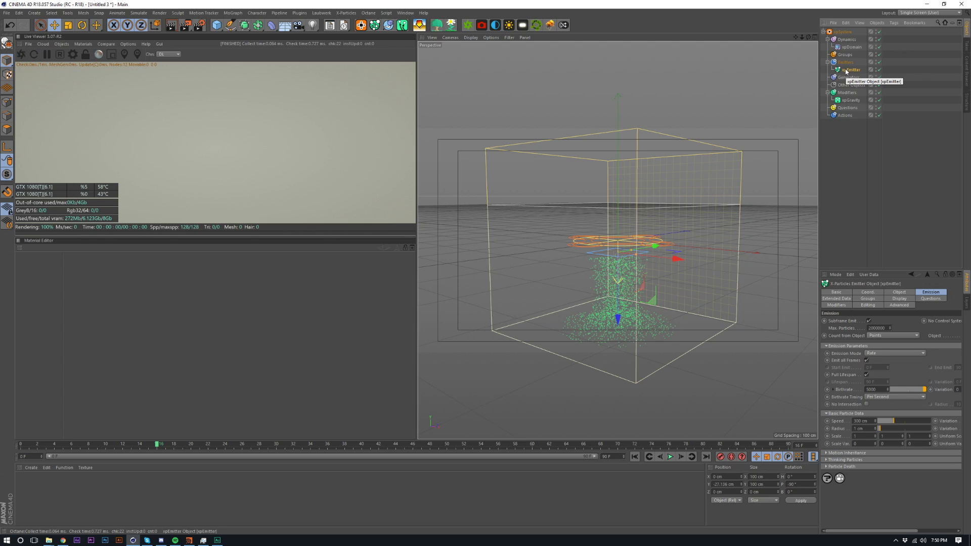
pyautogui.rightClick(846, 70)
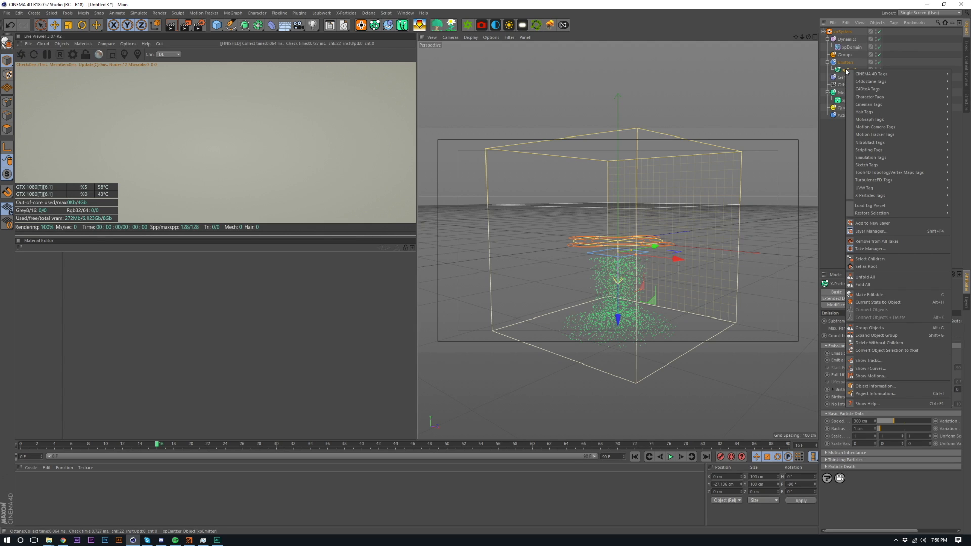
pyautogui.moveTo(868, 84)
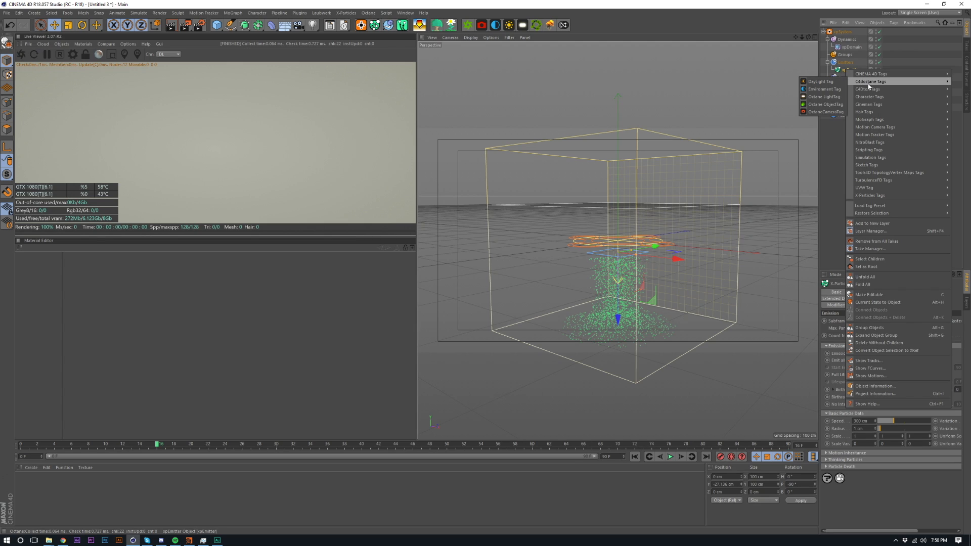
pyautogui.click(814, 104)
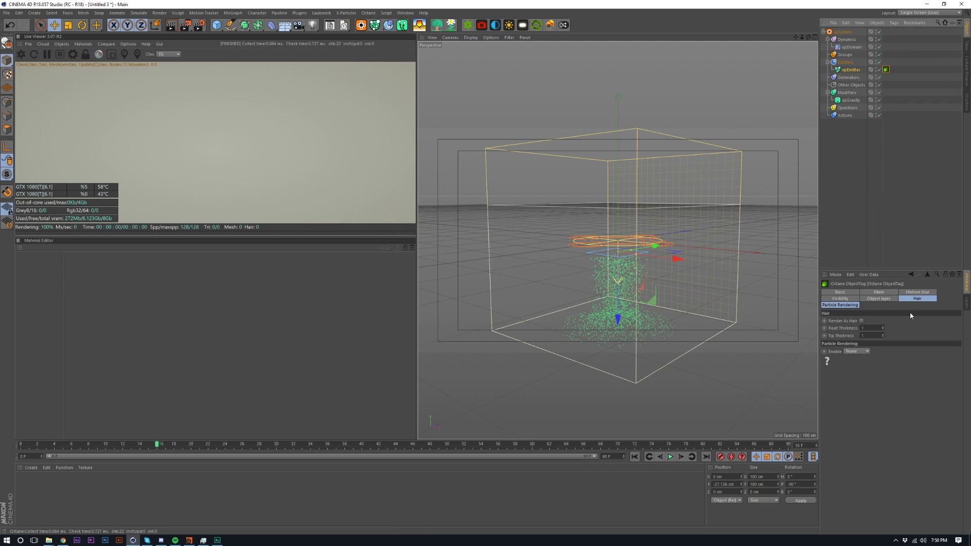
pyautogui.click(857, 306)
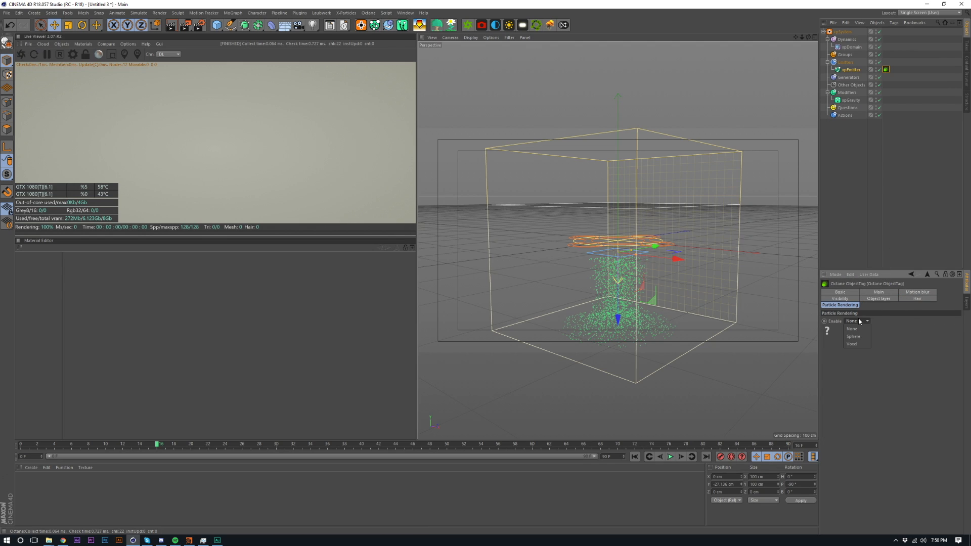
pyautogui.click(861, 335)
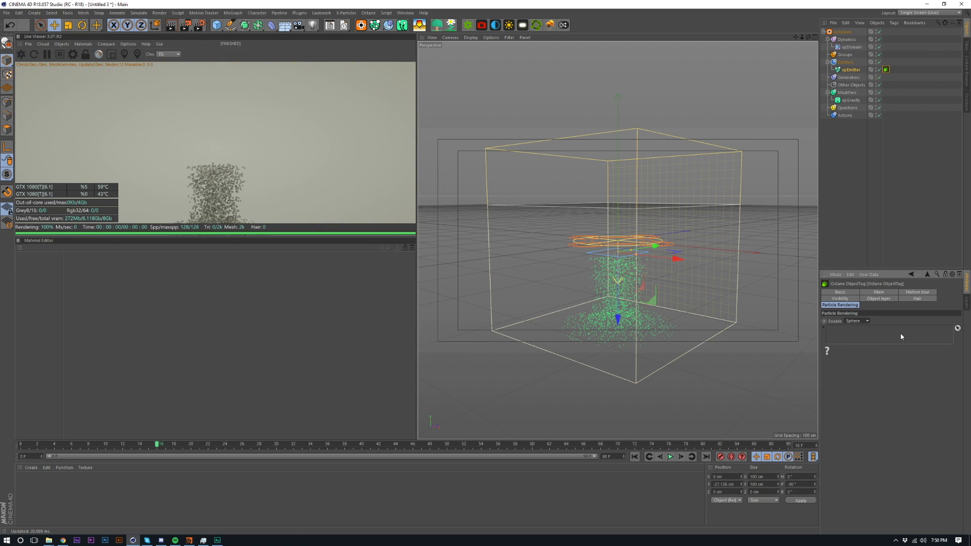
# - Create a Sphere primitive and assign it as the particle geometry in the emitter's Octane ObjectTag
pyautogui.keyDown('alt'); pyautogui.moveTo(617, 343); pyautogui.dragTo(628, 271); pyautogui.keyUp('alt')
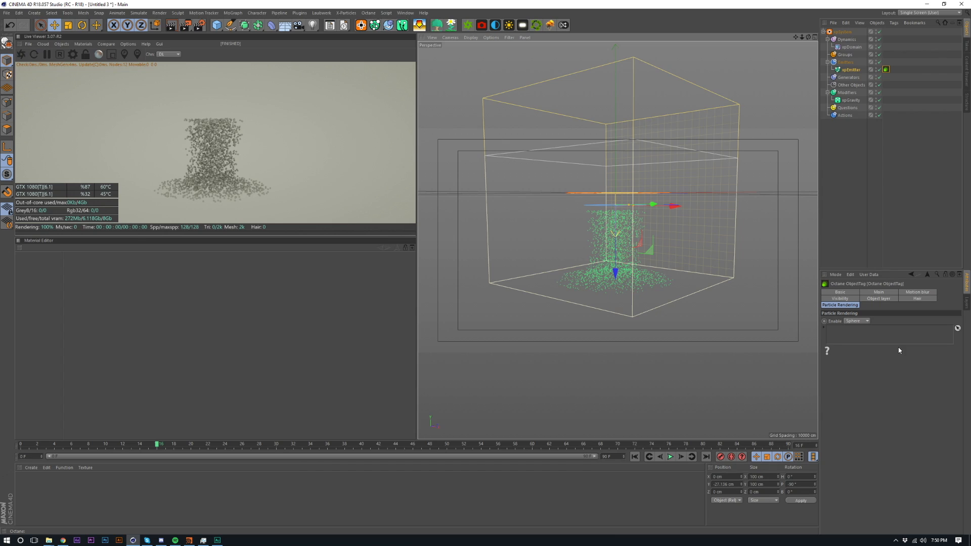
pyautogui.click(217, 25)
pyautogui.click(359, 48)
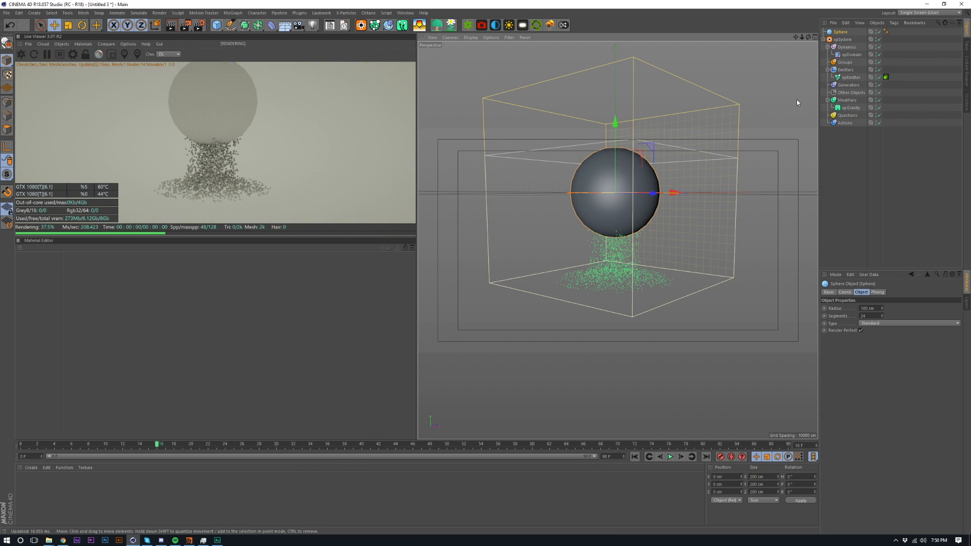
pyautogui.click(885, 73)
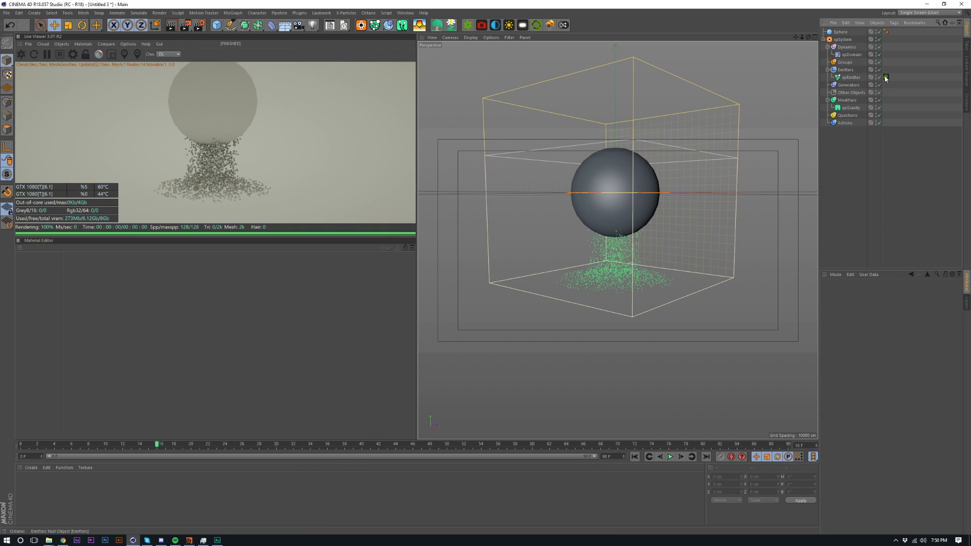
pyautogui.click(885, 77)
pyautogui.moveTo(840, 32); pyautogui.dragTo(905, 220)
pyautogui.moveTo(872, 340); pyautogui.dragTo(873, 338)
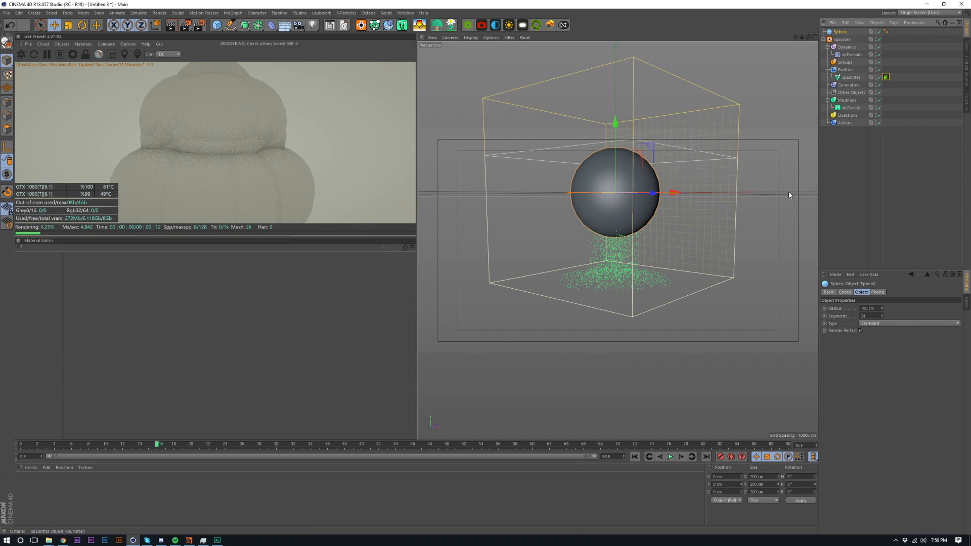
# - Set the sphere's radius to 1 cm and view the rendered particles from a higher angle
pyautogui.doubleClick(870, 307)
pyautogui.write('1')
pyautogui.press('Return')
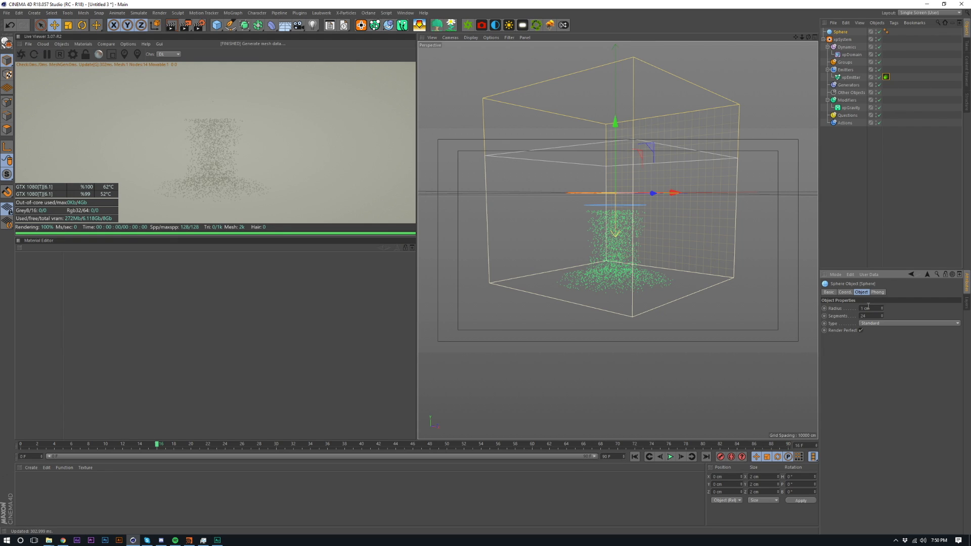
pyautogui.keyDown('alt'); pyautogui.moveTo(669, 323); pyautogui.dragTo(651, 259); pyautogui.keyUp('alt')
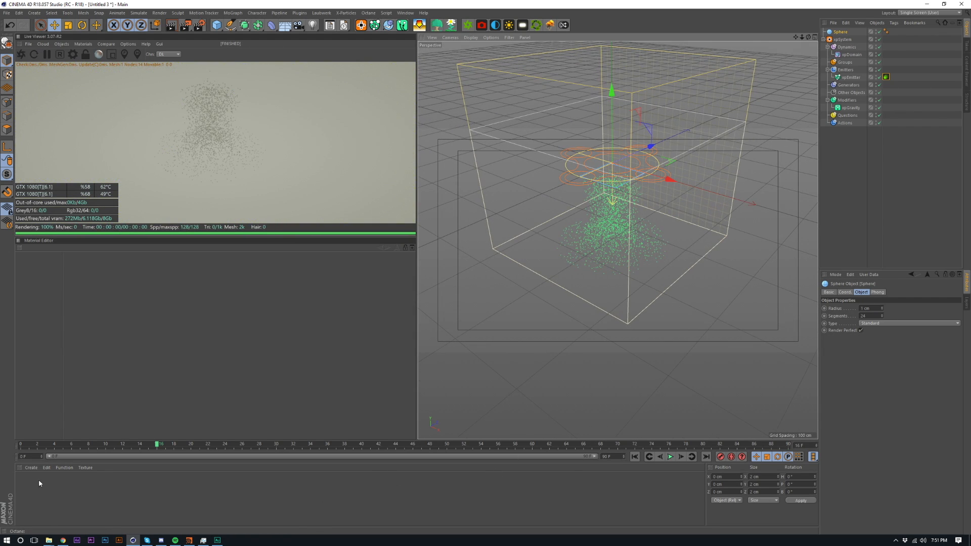
# - Create an Octane Material and name it particle
pyautogui.click(30, 467)
pyautogui.moveTo(50, 405)
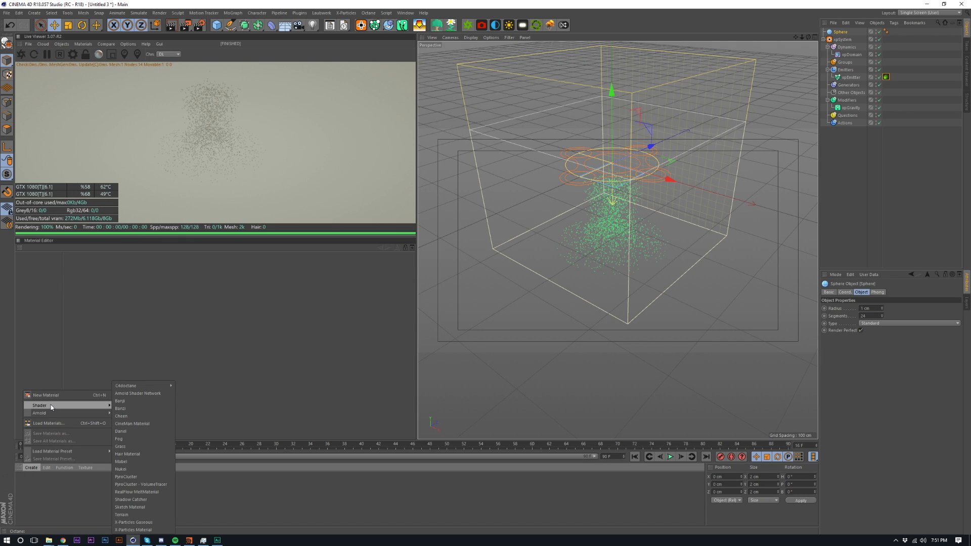
pyautogui.moveTo(149, 386)
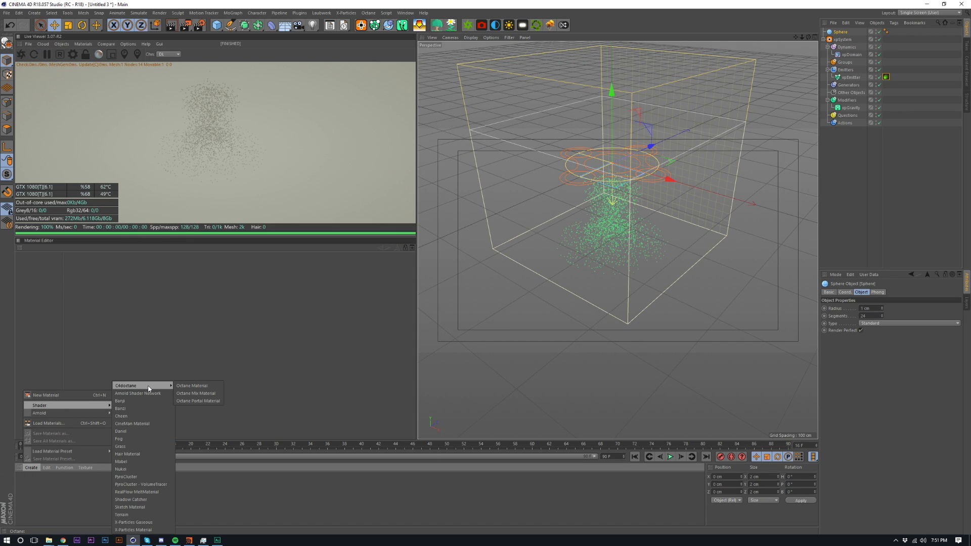
pyautogui.click(196, 387)
pyautogui.write('particle')
pyautogui.press('Return')
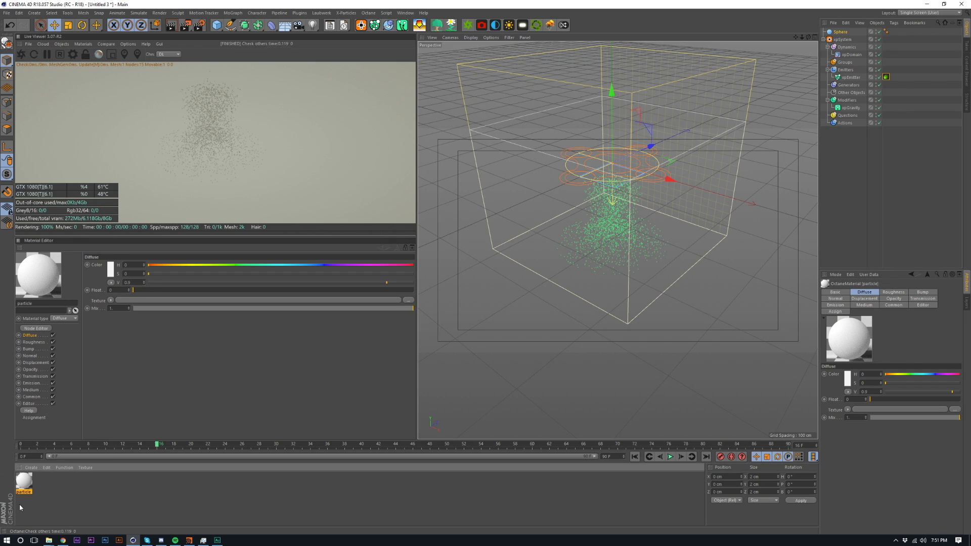
# - Load an Instance Color texture into the material's Diffuse channel, with Particle as the source and xpEmitter as the color source
pyautogui.click(111, 301)
pyautogui.moveTo(152, 440)
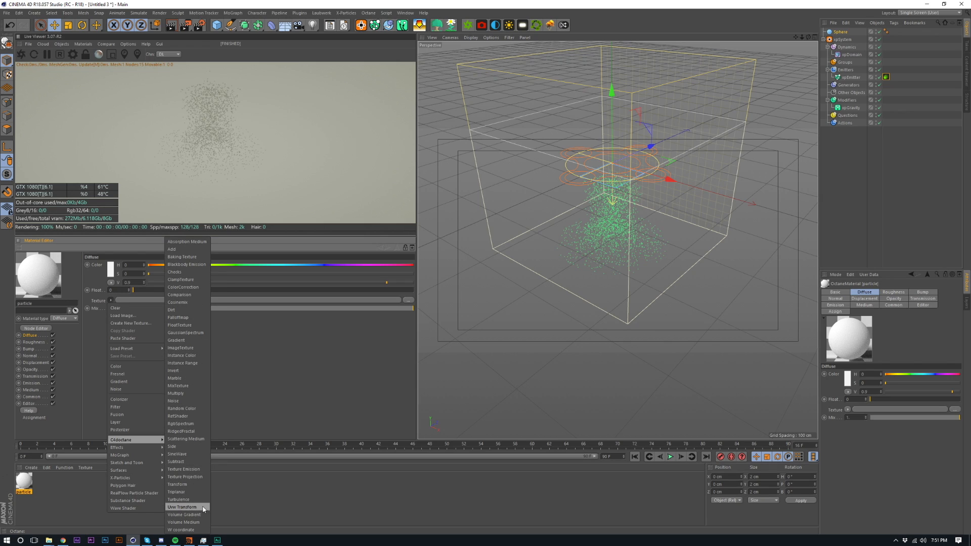
pyautogui.click(192, 358)
pyautogui.click(112, 318)
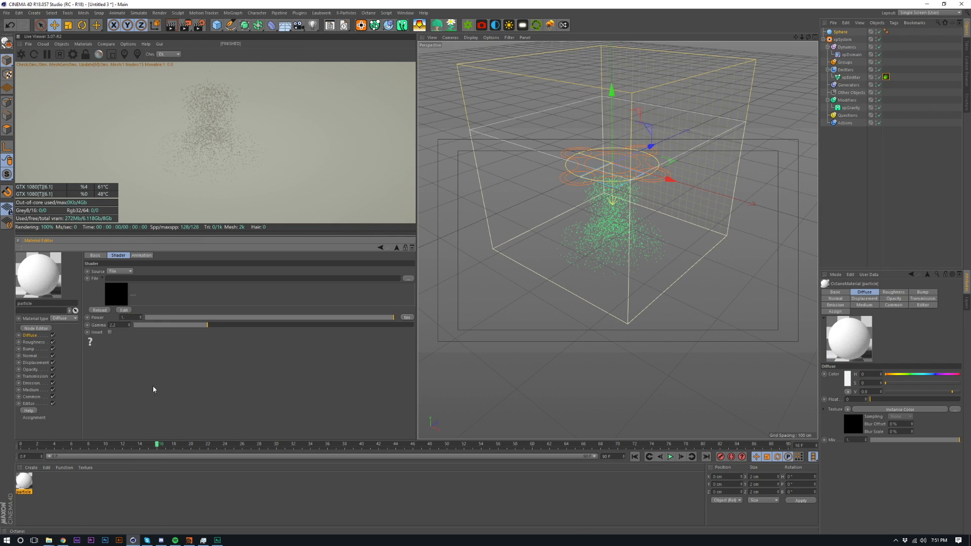
pyautogui.click(120, 271)
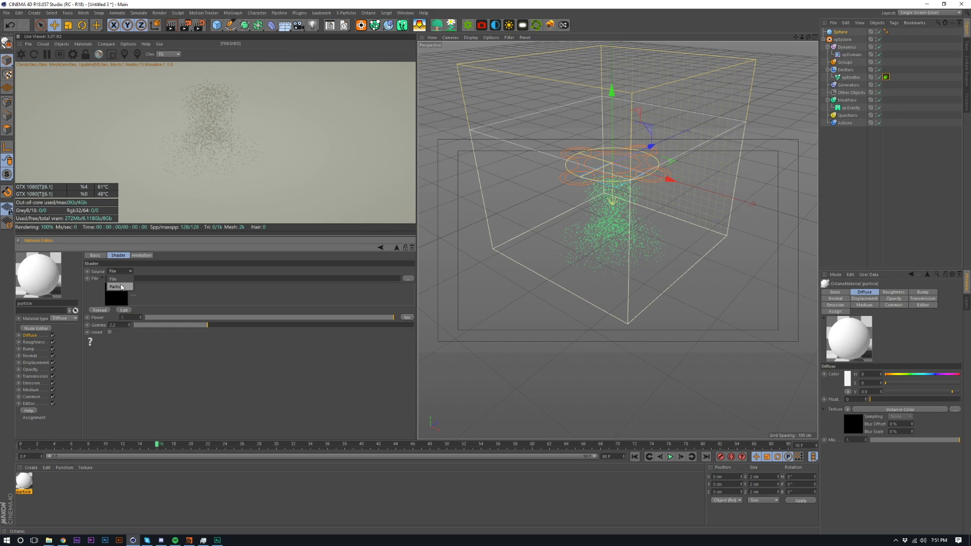
pyautogui.click(121, 286)
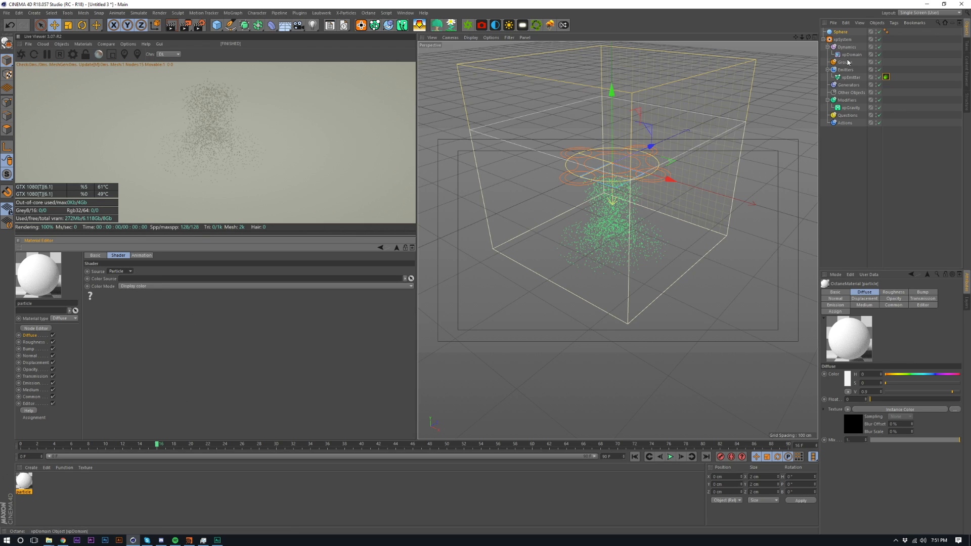
pyautogui.moveTo(852, 77); pyautogui.dragTo(144, 282)
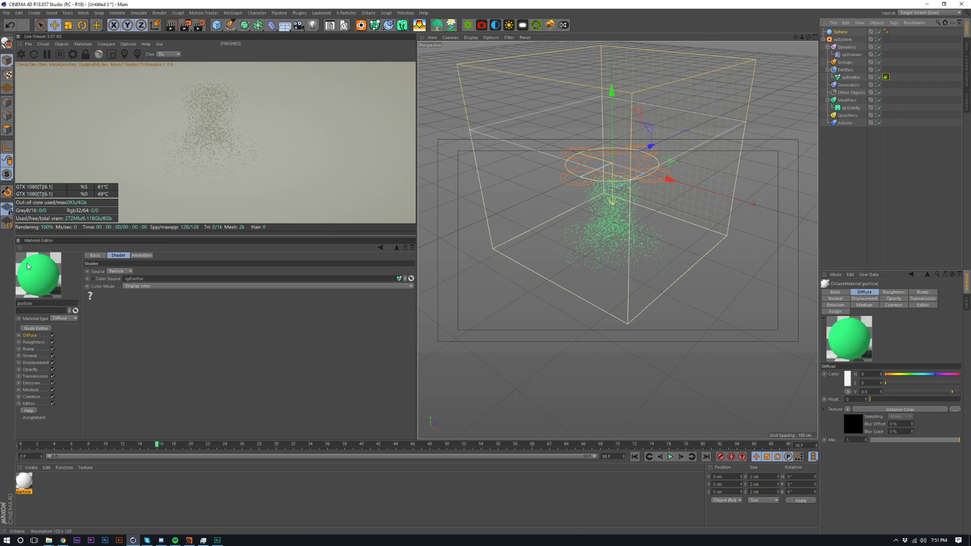
pyautogui.click(352, 353)
# - Check the emitter's display color settings and apply the particle material to the Sphere object
pyautogui.click(851, 77)
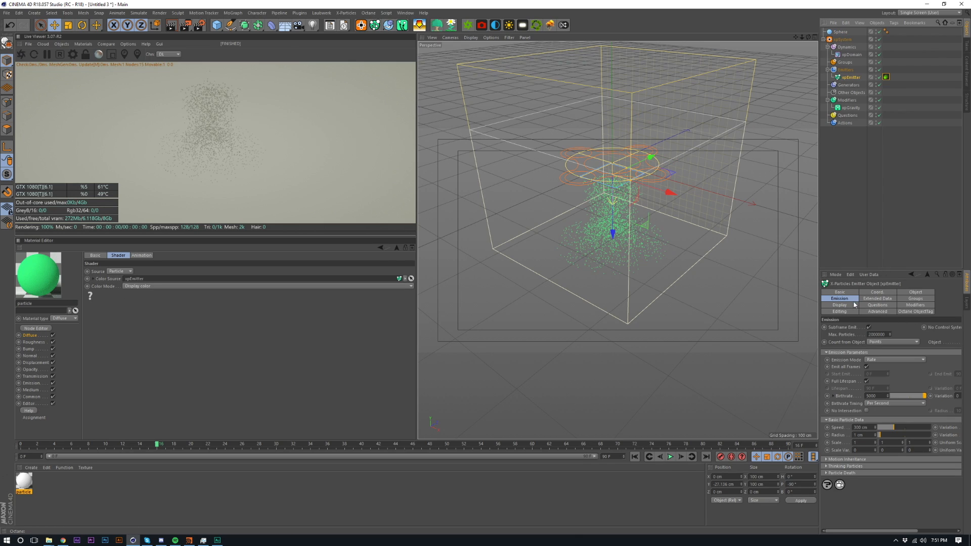
pyautogui.click(852, 305)
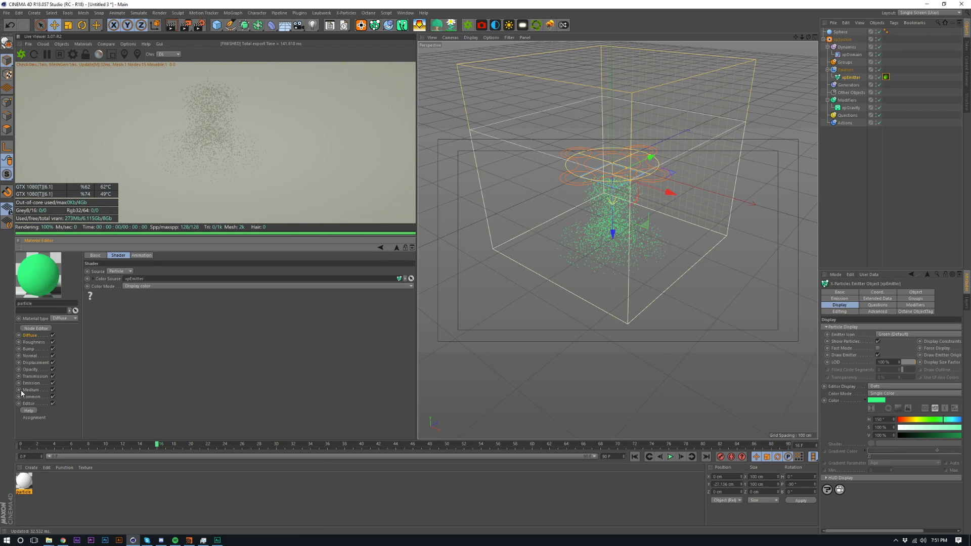
pyautogui.moveTo(26, 481); pyautogui.dragTo(840, 32)
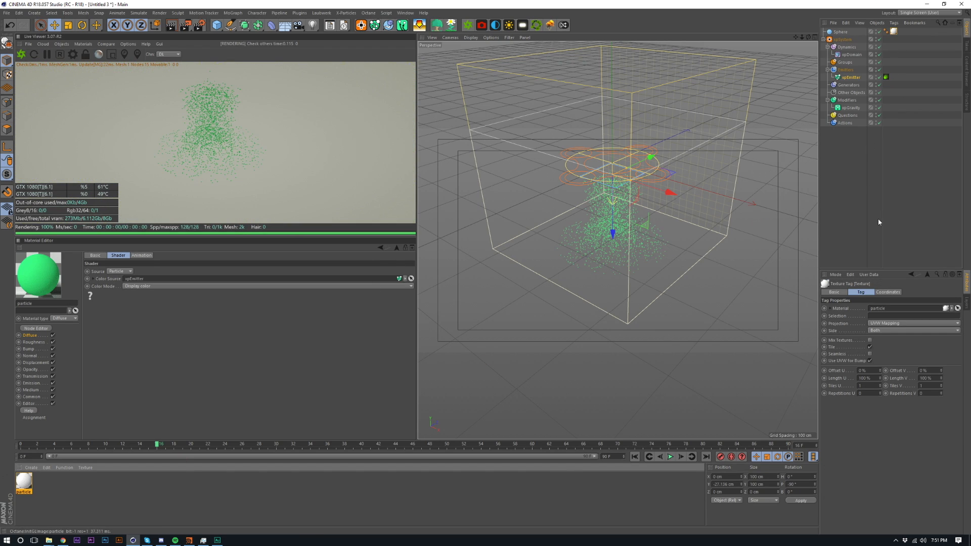
pyautogui.keyDown('alt'); pyautogui.moveTo(569, 274); pyautogui.dragTo(565, 297, button='middle'); pyautogui.keyUp('alt')
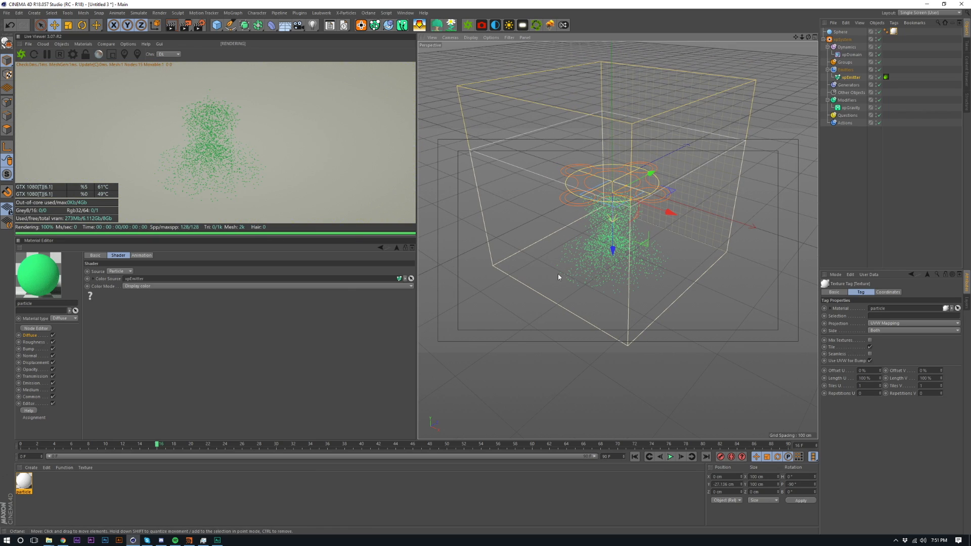
# - Try the Age color mode in the particle shader while playing the simulation, and return it to Display color
pyautogui.click(149, 284)
pyautogui.click(148, 286)
pyautogui.click(130, 302)
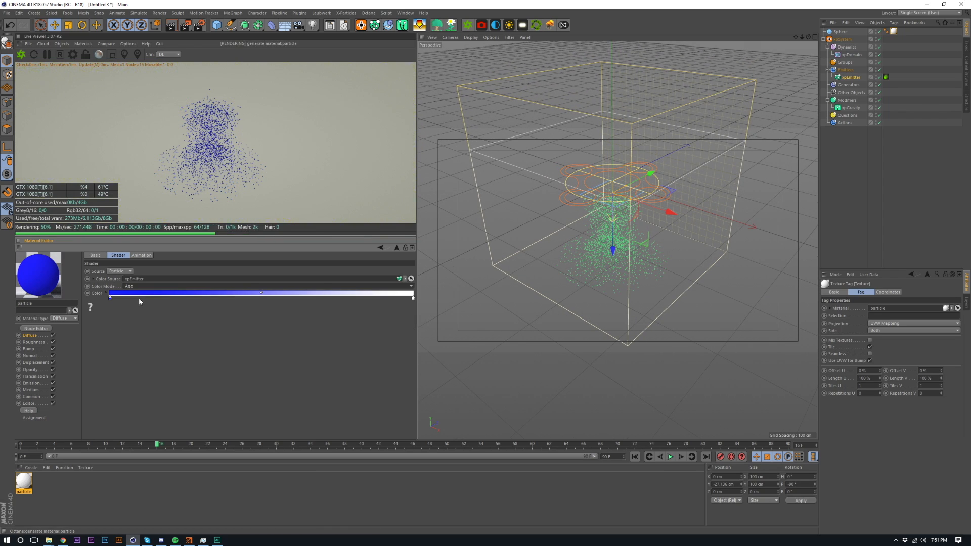
pyautogui.click(671, 457)
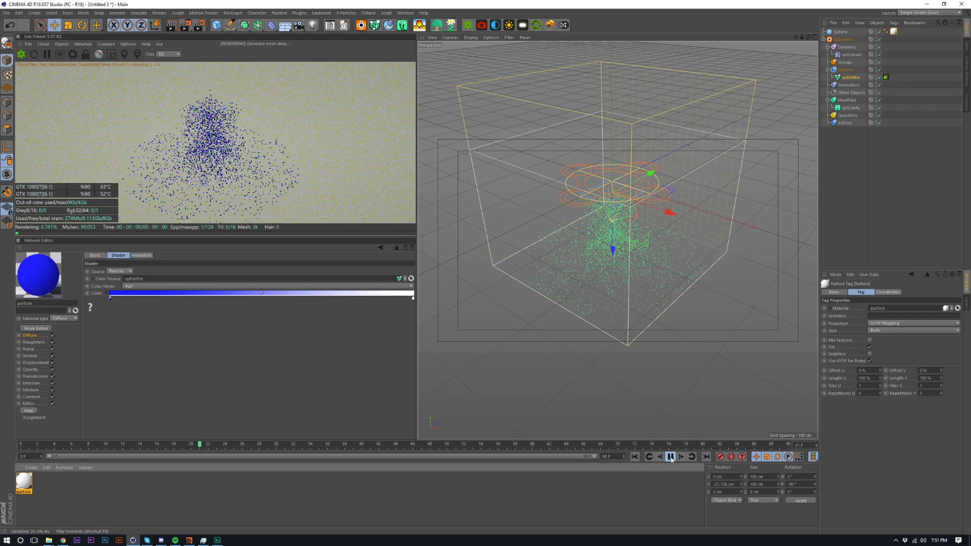
pyautogui.click(671, 457)
pyautogui.click(670, 457)
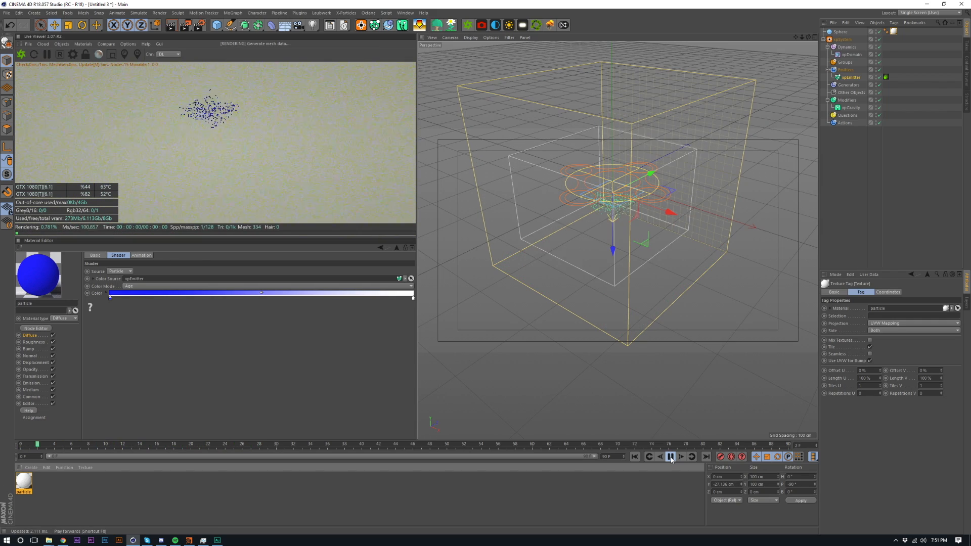
pyautogui.click(671, 457)
pyautogui.click(139, 286)
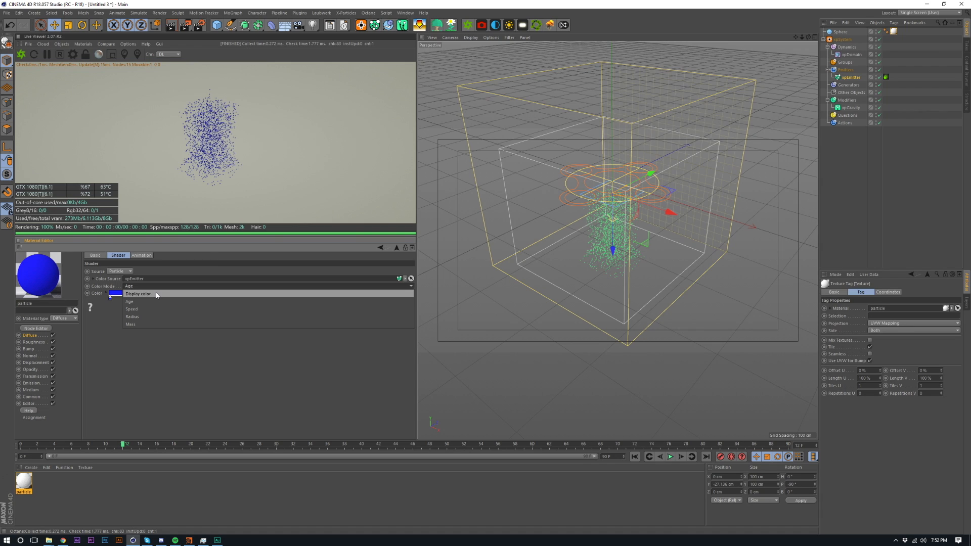
pyautogui.click(157, 296)
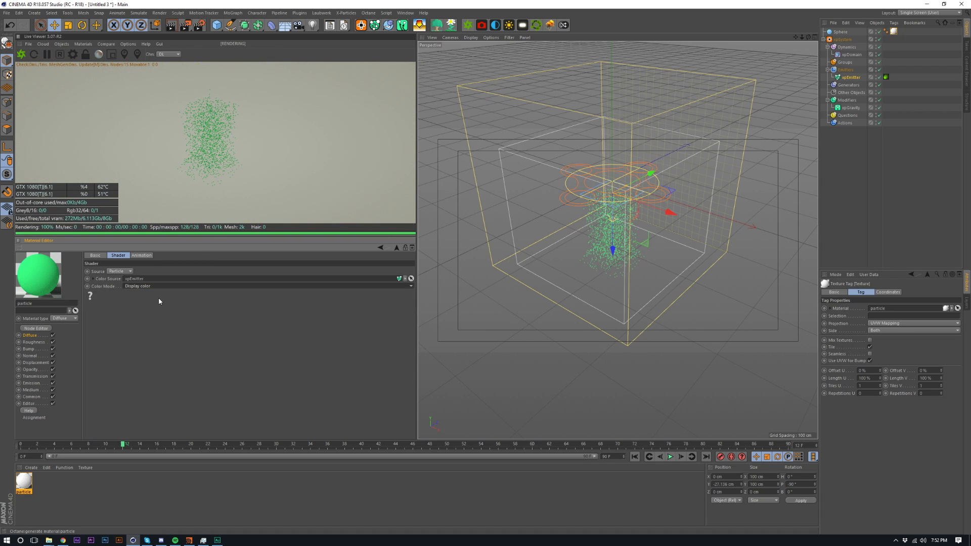
# - Set the emitter's display color mode to Gradient (Parameter) and review the available gradient parameters
pyautogui.click(887, 78)
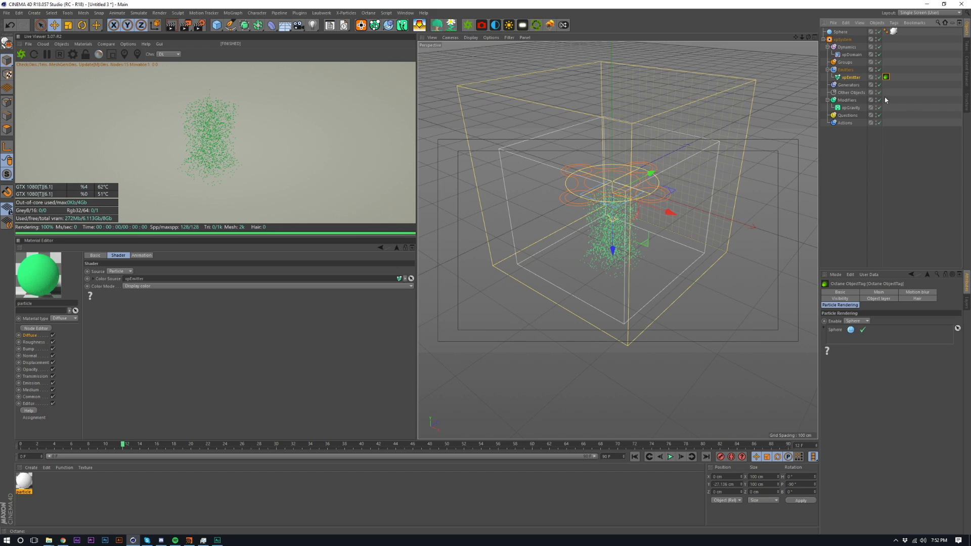
pyautogui.click(850, 77)
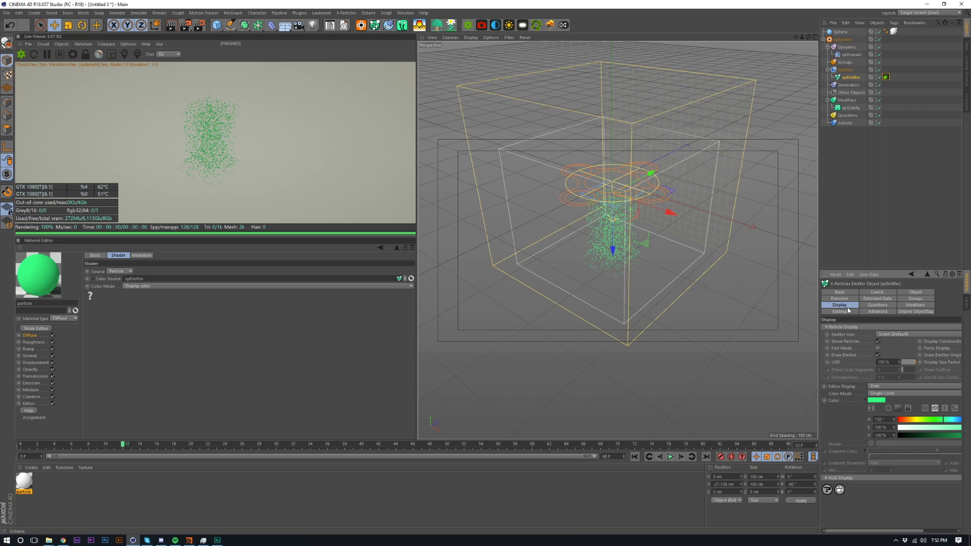
pyautogui.moveTo(818, 339); pyautogui.dragTo(737, 345)
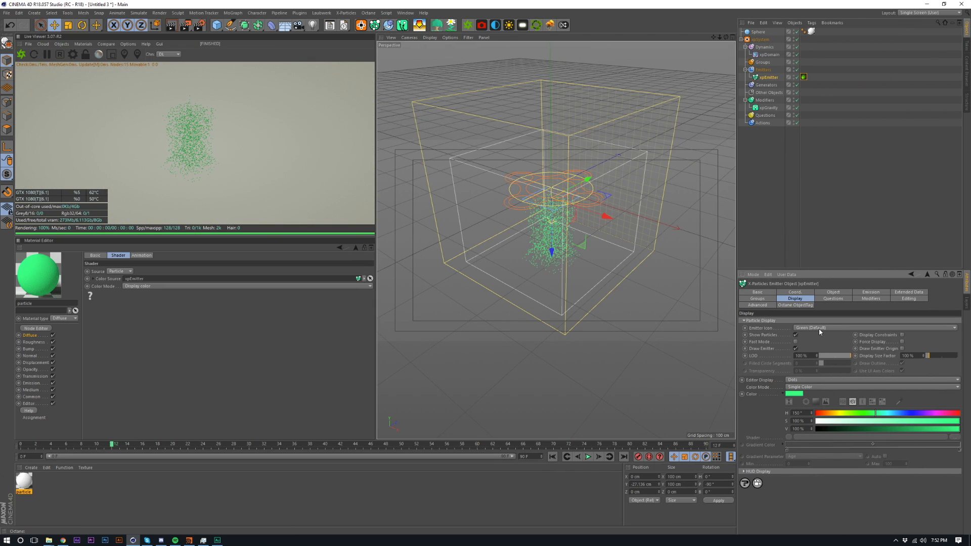
pyautogui.click(810, 388)
pyautogui.click(816, 418)
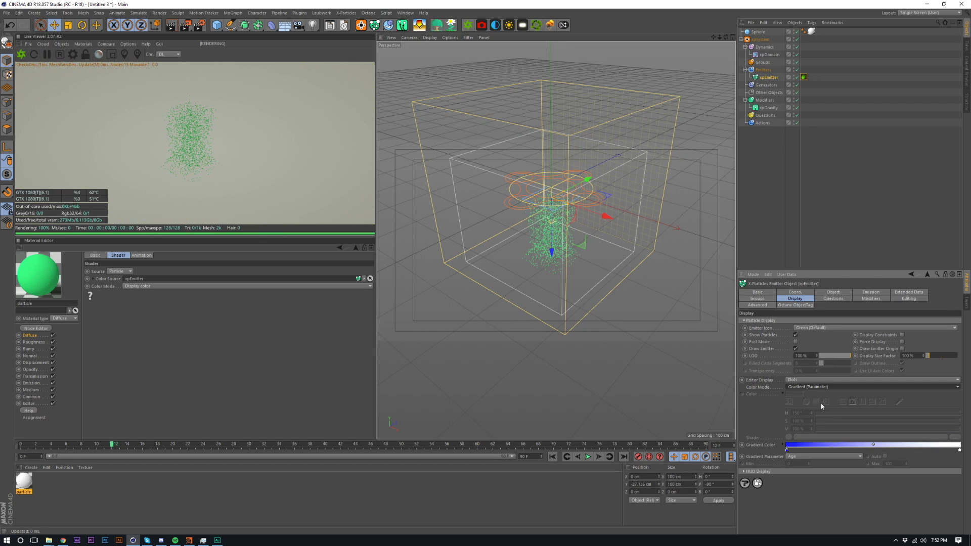
pyautogui.click(808, 457)
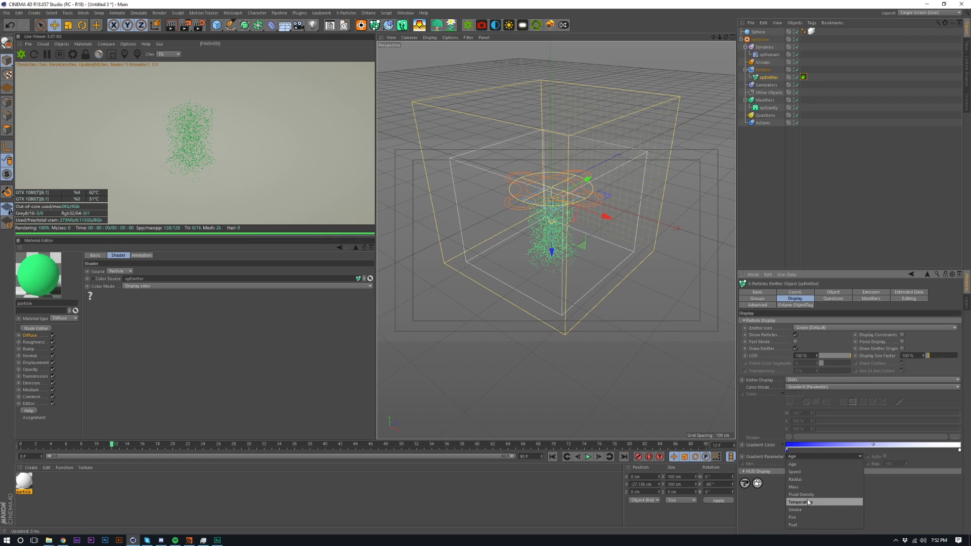
pyautogui.click(894, 500)
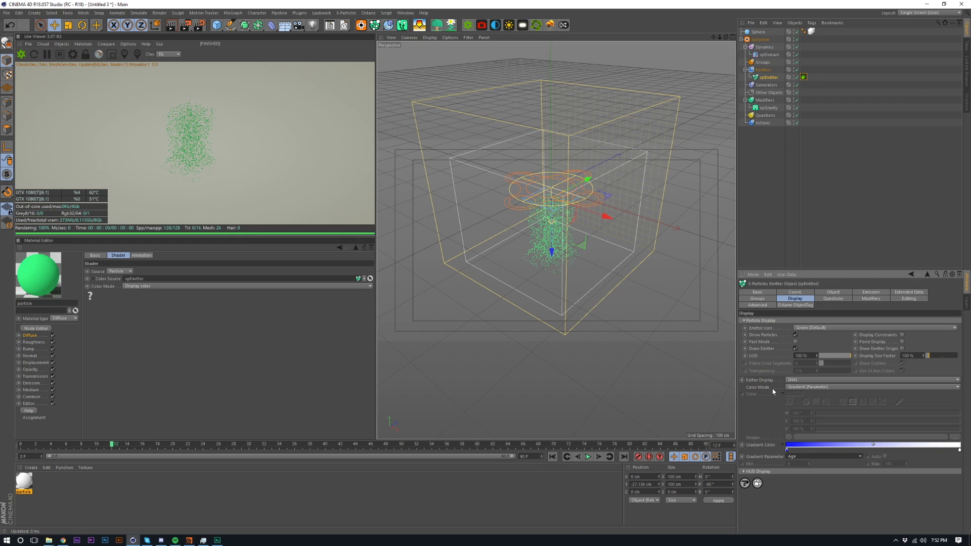
# - Load the Heat 2 preset into the emitter's display gradient
pyautogui.click(784, 445)
pyautogui.click(802, 523)
pyautogui.scroll(-5, 763, 341)
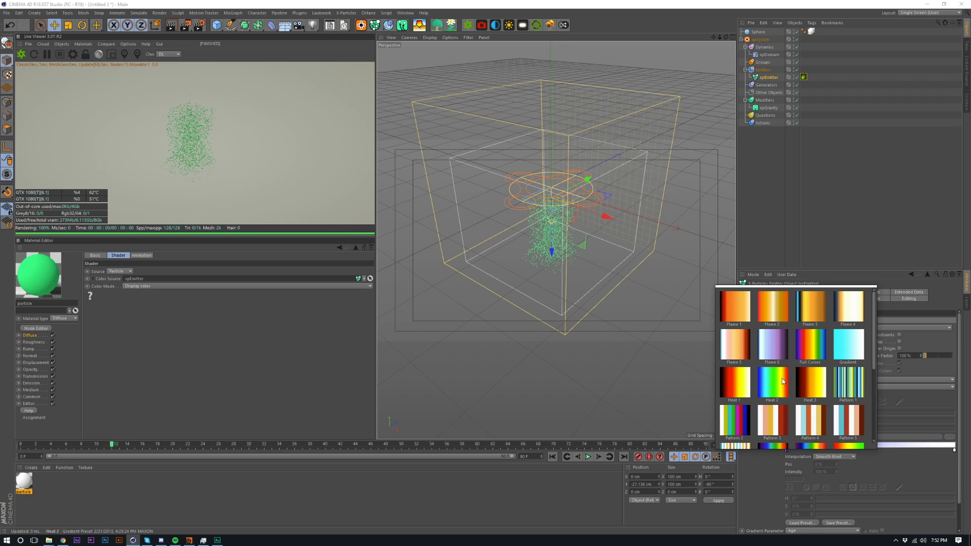
pyautogui.click(782, 378)
# - Rewind the simulation and play it to about frame 84 to preview the gradient-colored particles
pyautogui.hotkey('shift', 'f')
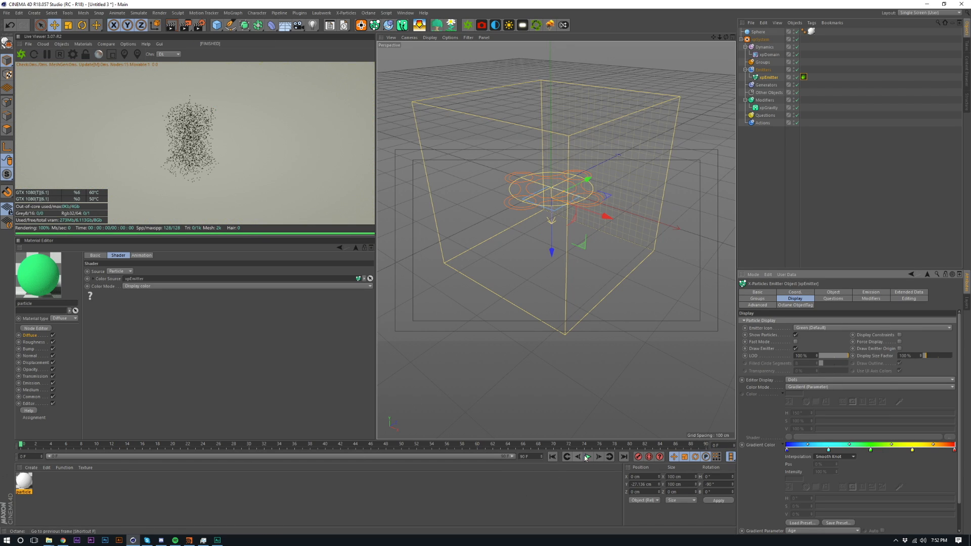
pyautogui.click(588, 457)
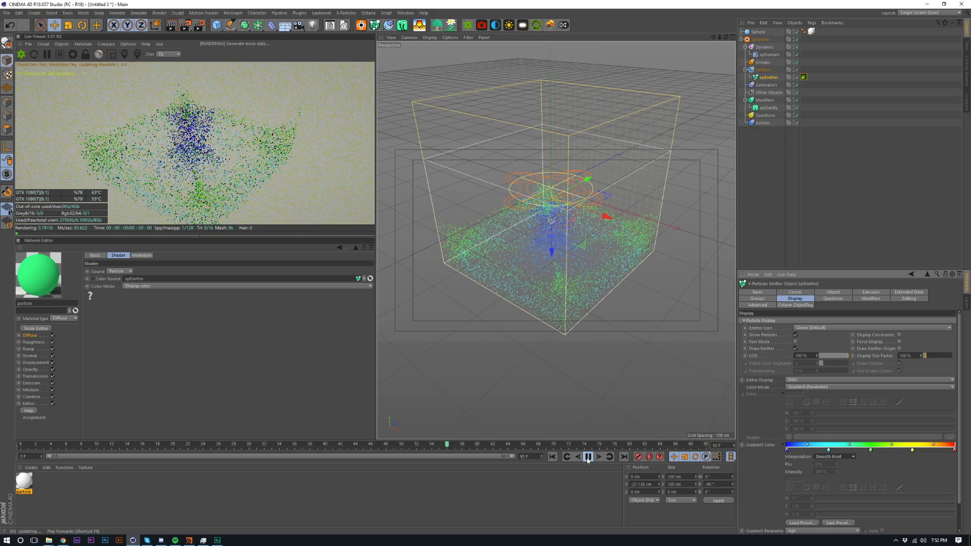
pyautogui.click(588, 457)
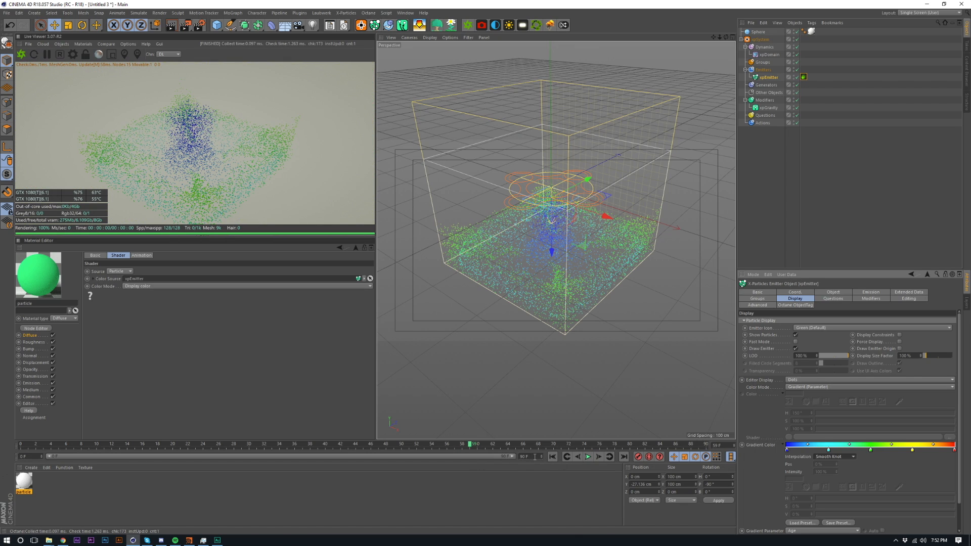
pyautogui.click(588, 457)
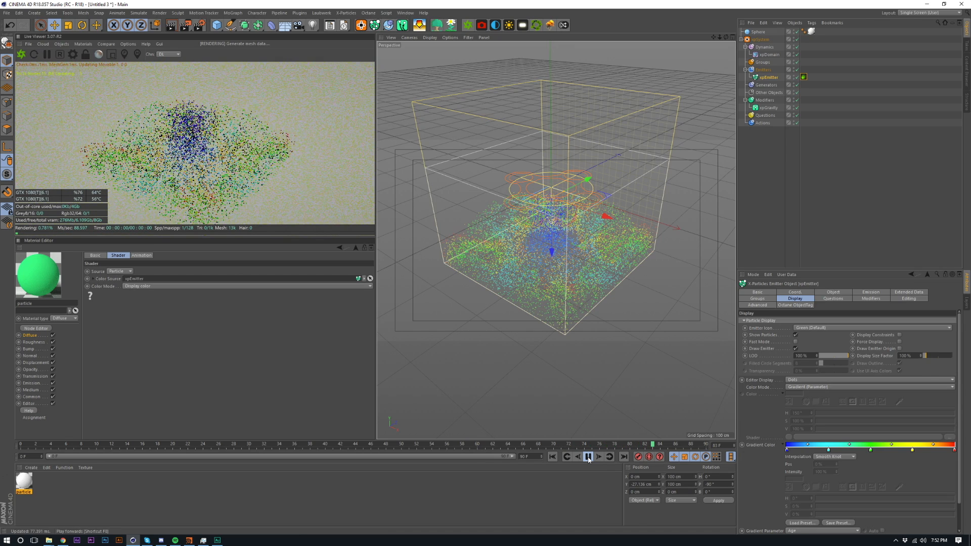
pyautogui.click(588, 457)
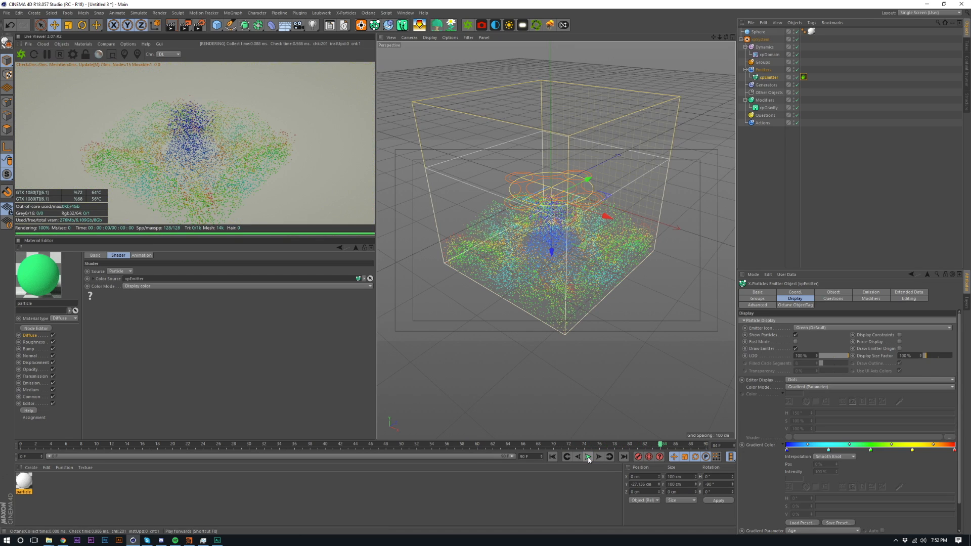
# - Set the sphere's radius to 3 cm and inspect the rendered particles close up and from a lower angle
pyautogui.click(759, 32)
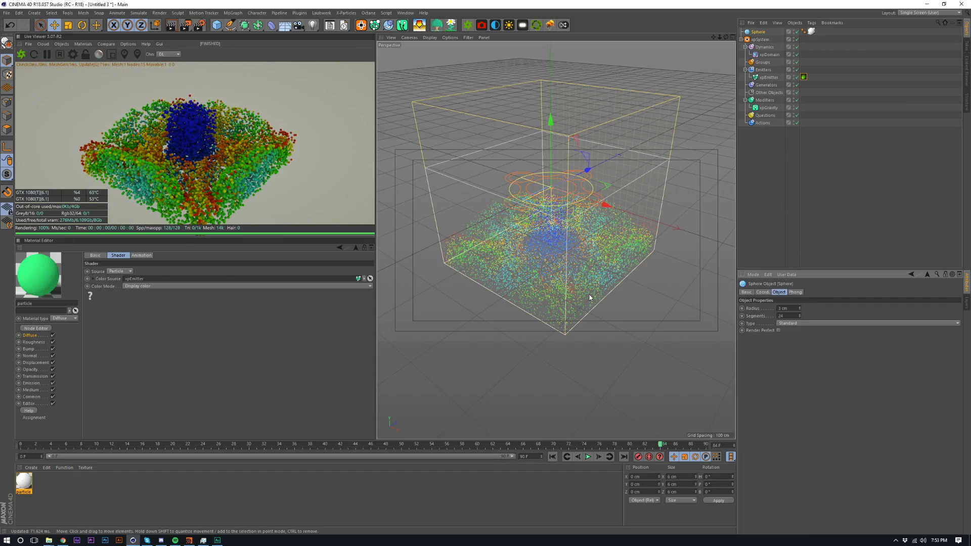
pyautogui.scroll(5, 587, 294)
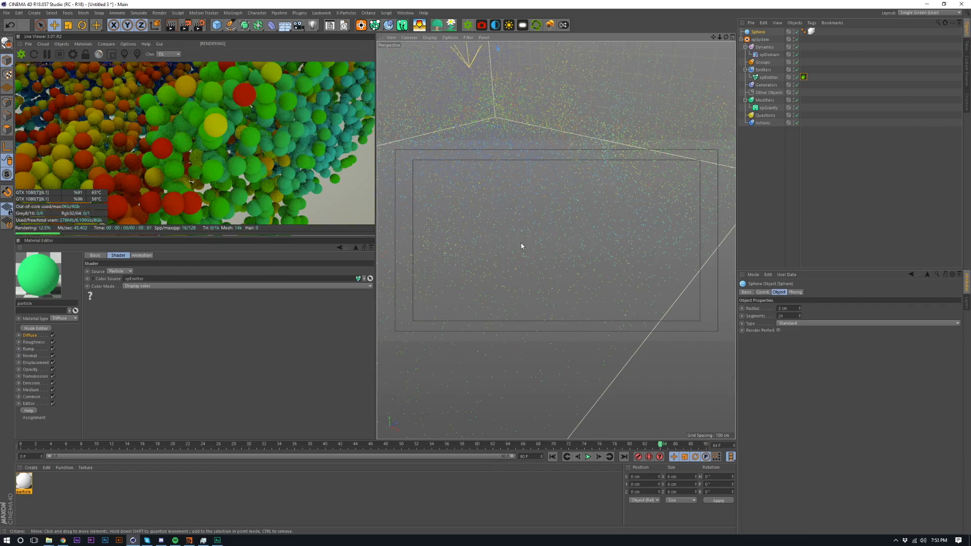
pyautogui.scroll(-2, 673, 339)
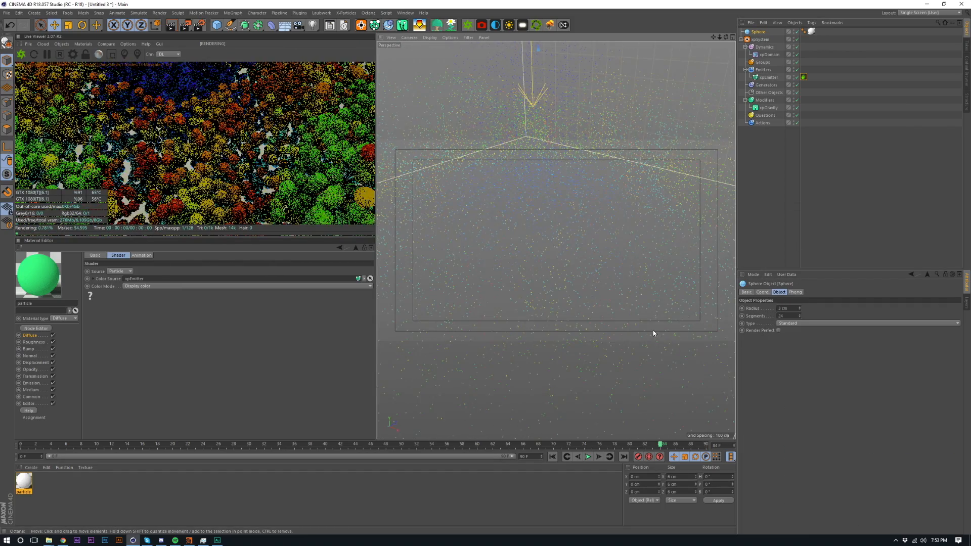
pyautogui.scroll(-5, 566, 376)
pyautogui.moveTo(565, 375)
pyautogui.keyDown('alt'); pyautogui.mouseDown(button='right')
pyautogui.moveTo(511, 392)
pyautogui.moveTo(557, 367)
pyautogui.mouseUp(button='right'); pyautogui.keyUp('alt')
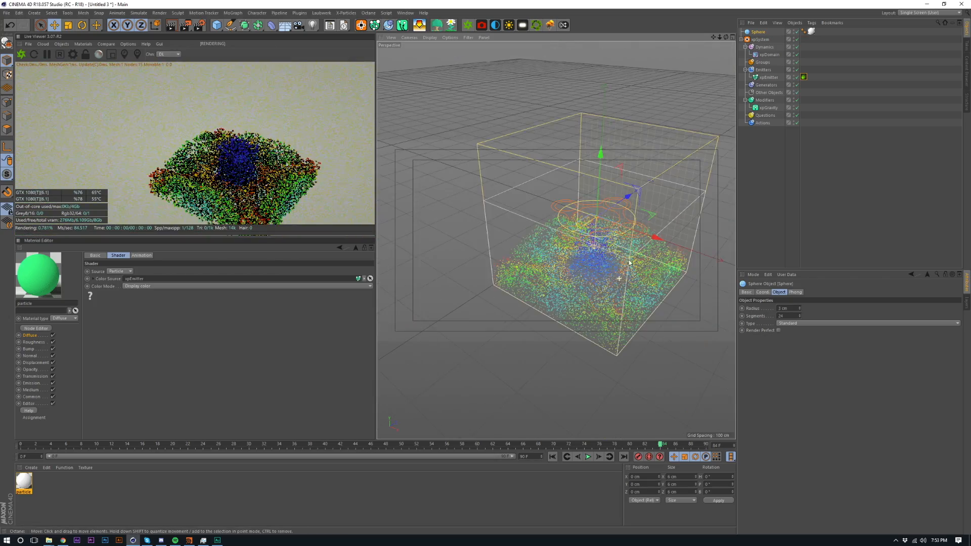
pyautogui.keyDown('alt'); pyautogui.moveTo(615, 357); pyautogui.dragTo(627, 311); pyautogui.keyUp('alt')
pyautogui.keyDown('alt'); pyautogui.moveTo(638, 314); pyautogui.dragTo(581, 257, button='middle'); pyautogui.keyUp('alt')
pyautogui.keyDown('alt'); pyautogui.moveTo(582, 255); pyautogui.dragTo(587, 223, button='right'); pyautogui.keyUp('alt')
pyautogui.keyDown('alt'); pyautogui.moveTo(588, 224); pyautogui.dragTo(582, 256, button='middle'); pyautogui.keyUp('alt')
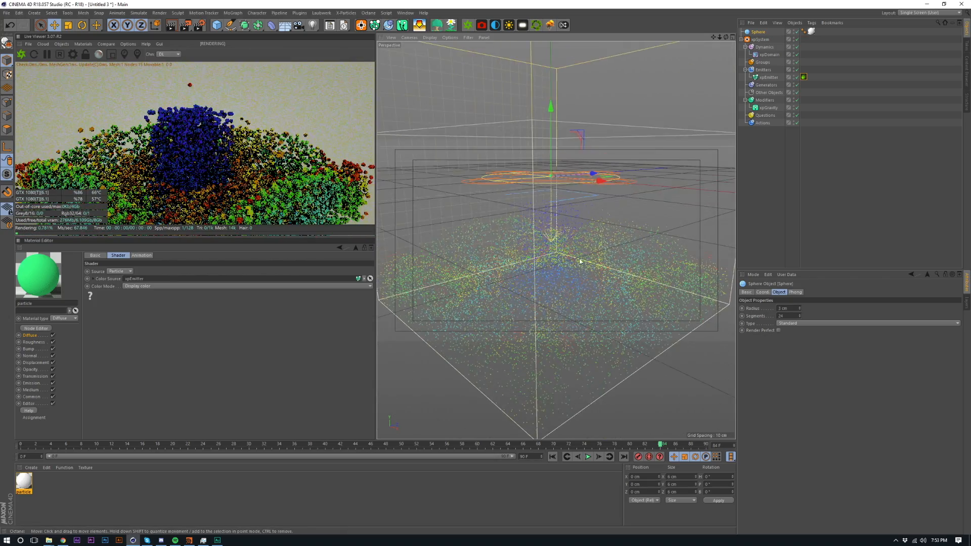
pyautogui.keyDown('alt'); pyautogui.moveTo(582, 256); pyautogui.dragTo(576, 284, button='right'); pyautogui.keyUp('alt')
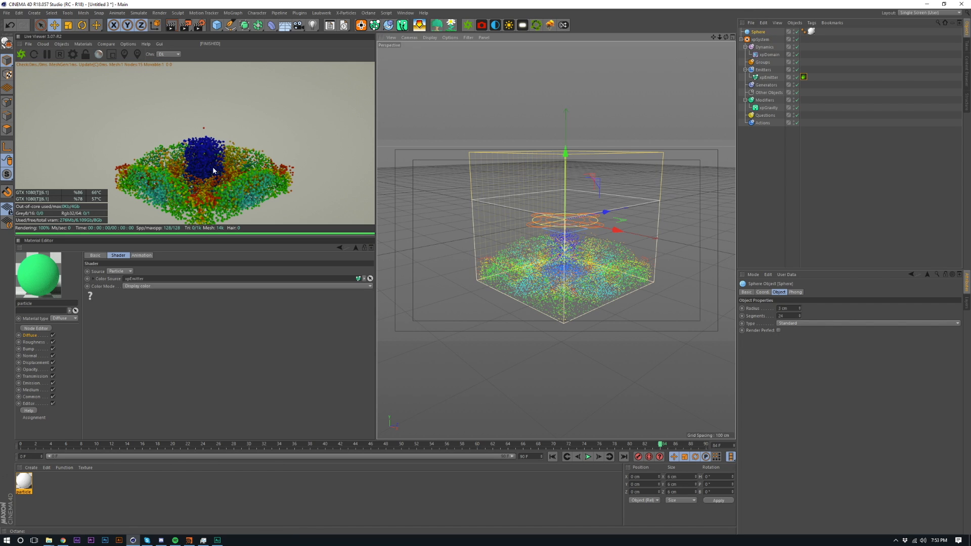
# - Hide the original Sphere object in the viewport and the render, and deselect it
pyautogui.keyDown('alt'); pyautogui.moveTo(565, 217); pyautogui.dragTo(603, 137, button='right'); pyautogui.keyUp('alt')
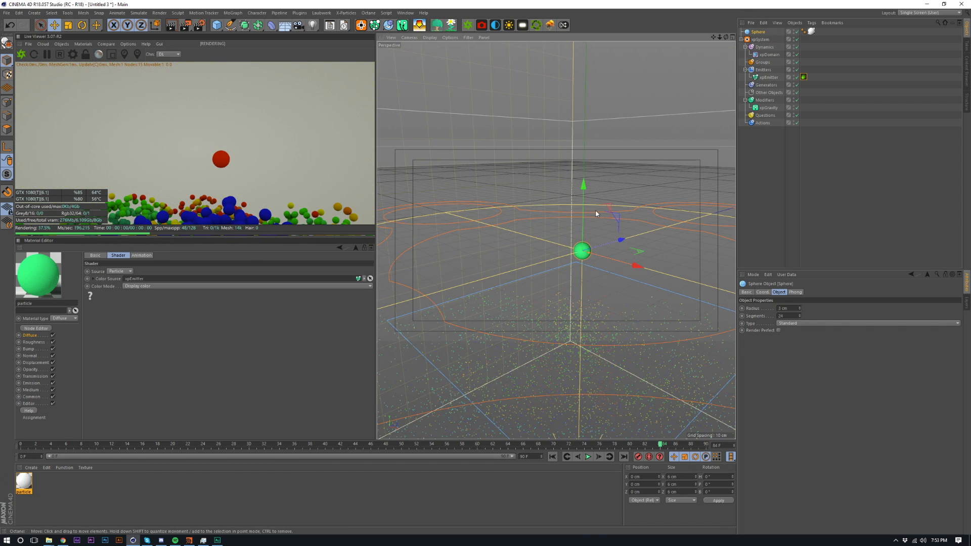
pyautogui.keyDown('alt'); pyautogui.doubleClick(794, 33); pyautogui.keyUp('alt')
pyautogui.keyDown('alt'); pyautogui.moveTo(639, 222); pyautogui.dragTo(663, 386, button='right'); pyautogui.keyUp('alt')
pyautogui.moveTo(640, 222)
pyautogui.keyDown('alt'); pyautogui.mouseDown()
pyautogui.moveTo(655, 222)
pyautogui.moveTo(566, 226)
pyautogui.moveTo(652, 236)
pyautogui.mouseUp(); pyautogui.keyUp('alt')
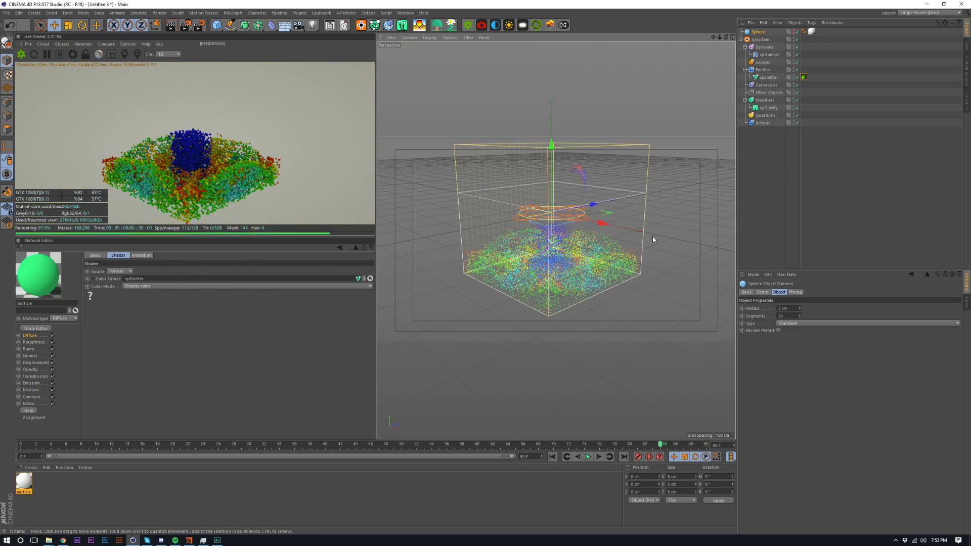
pyautogui.click(808, 217)
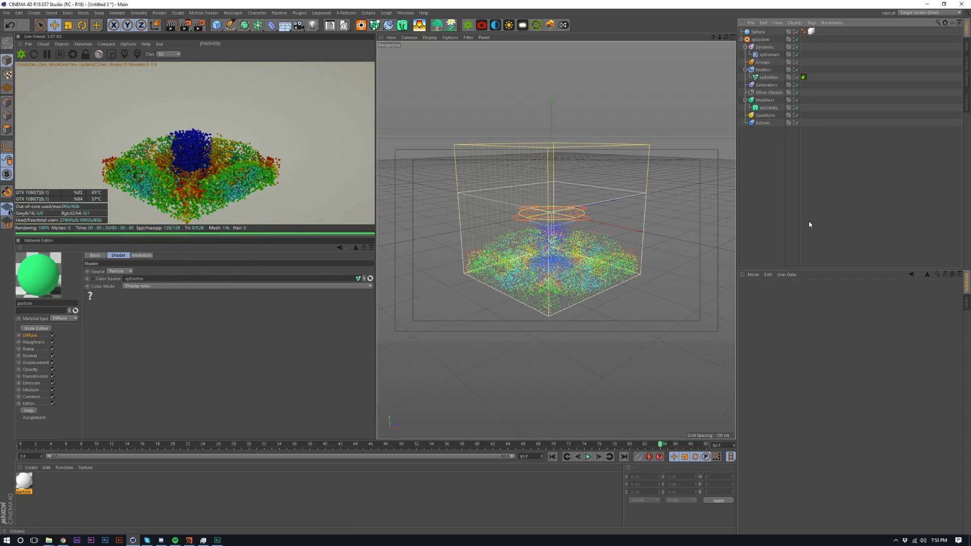